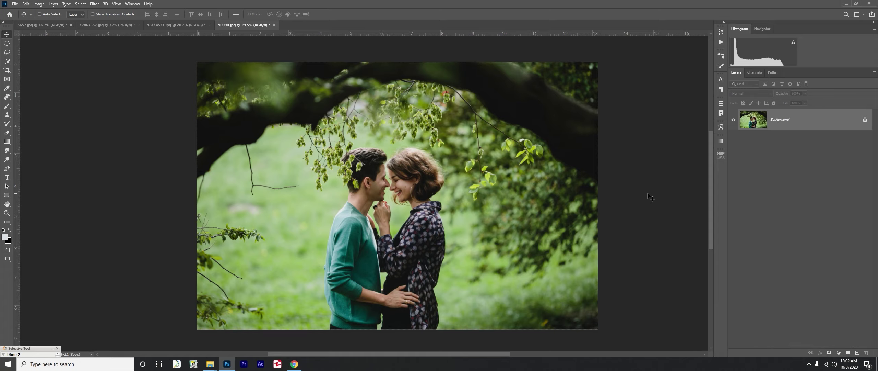
Add a Channel Mixer adjustment layer using the Black & White Infrared (RGB) preset.
left_click(838, 352)
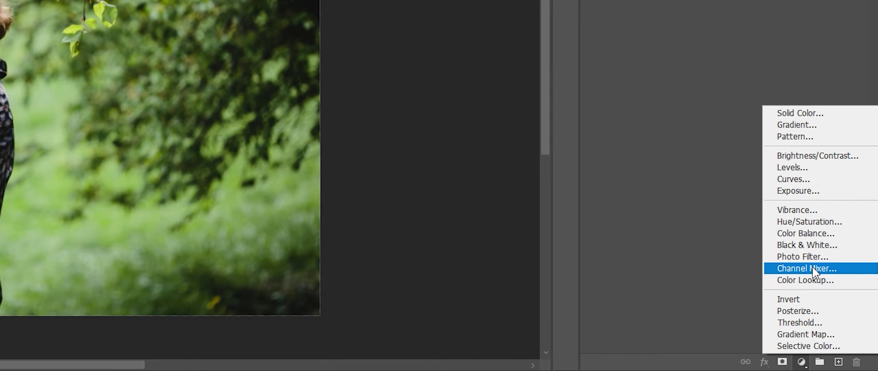
left_click(810, 267)
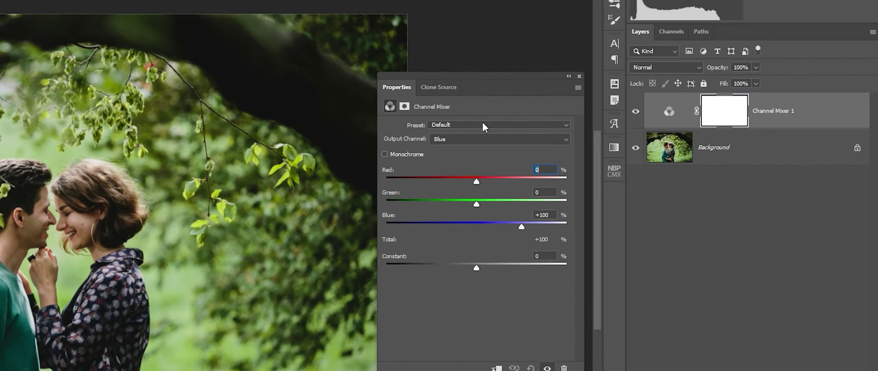
left_click(647, 127)
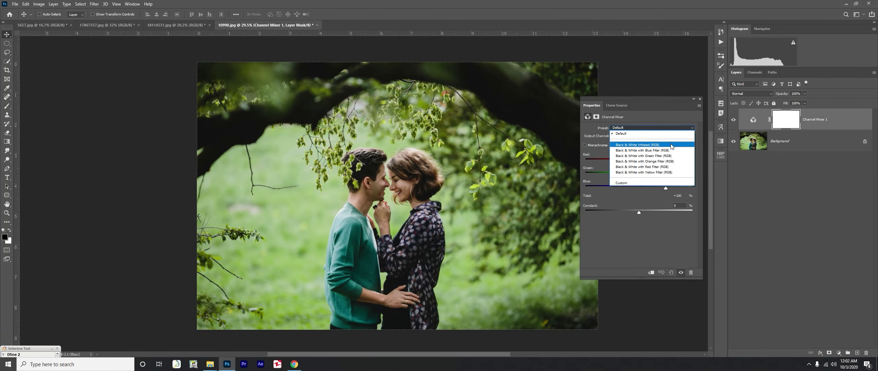
left_click(672, 145)
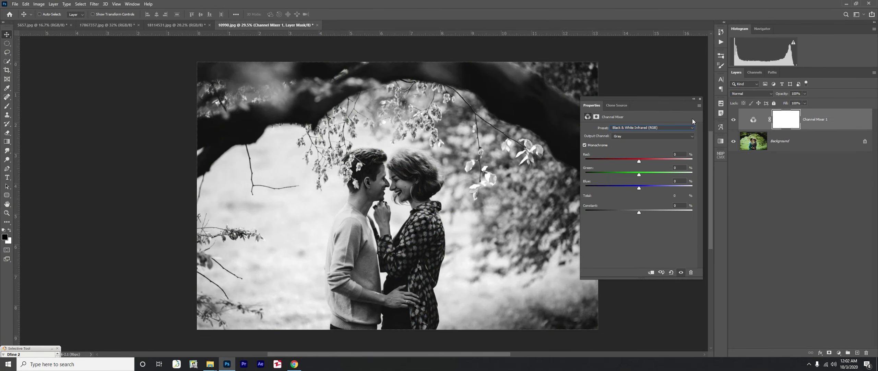
left_click(700, 99)
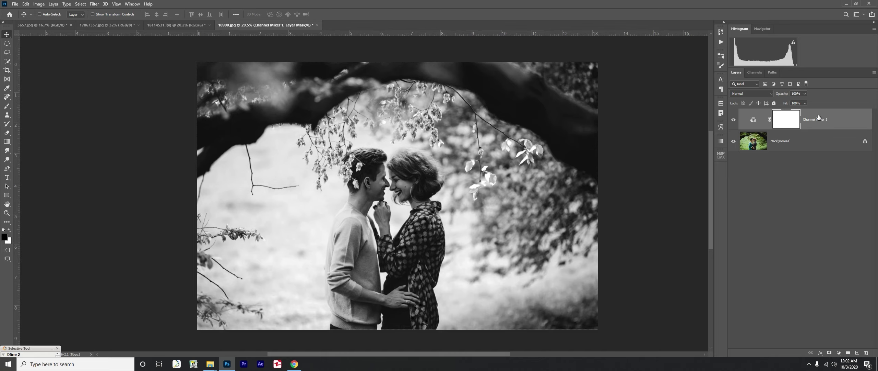
Set Channel Mixer 1 to Lighten blend mode and toggle its visibility to compare.
left_click(757, 93)
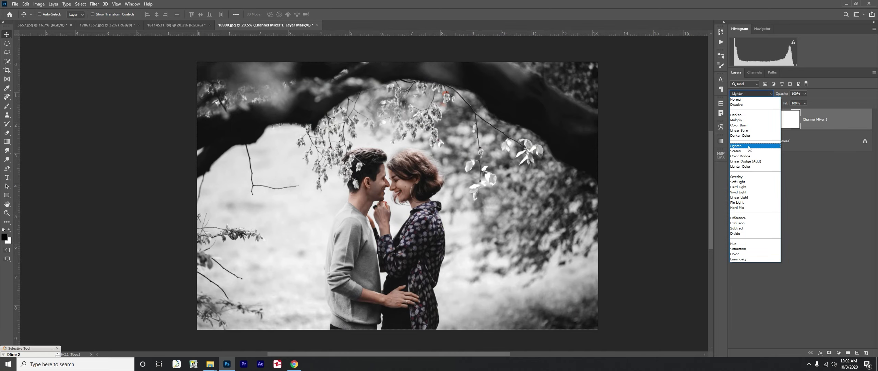
left_click(754, 146)
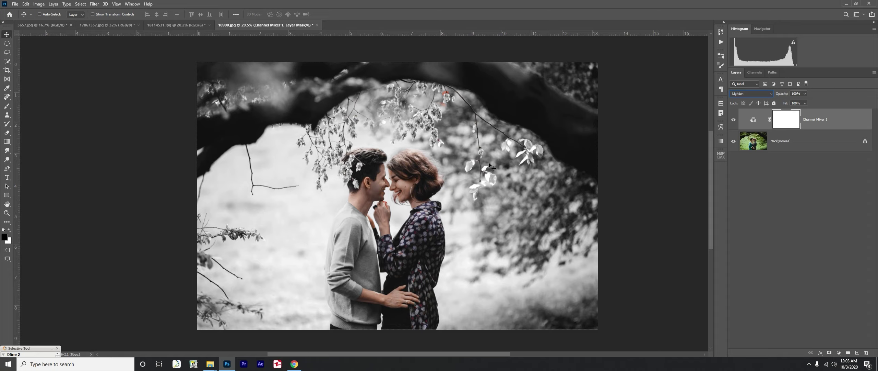
left_click(734, 120)
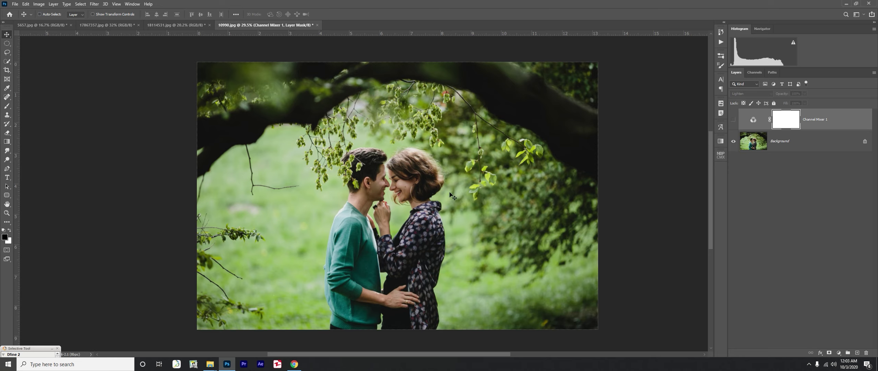
left_click(734, 120)
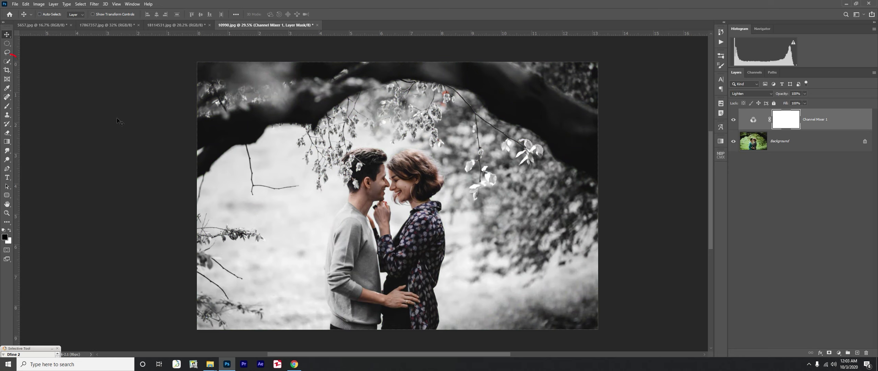
Quick-select the man's sweater on the Background layer.
left_click(6, 61)
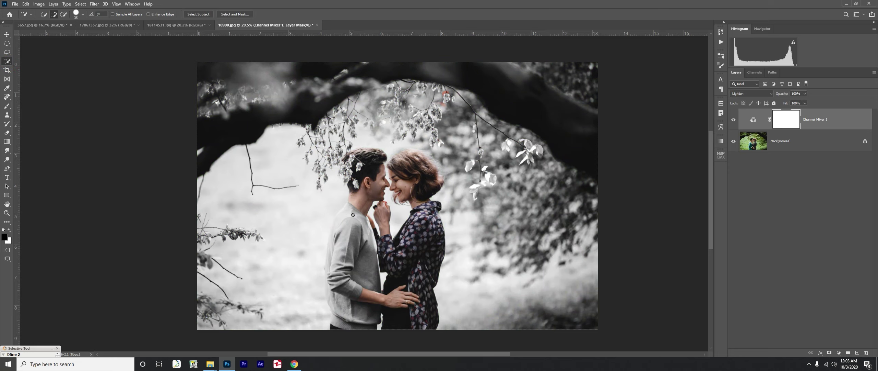
left_click(797, 141)
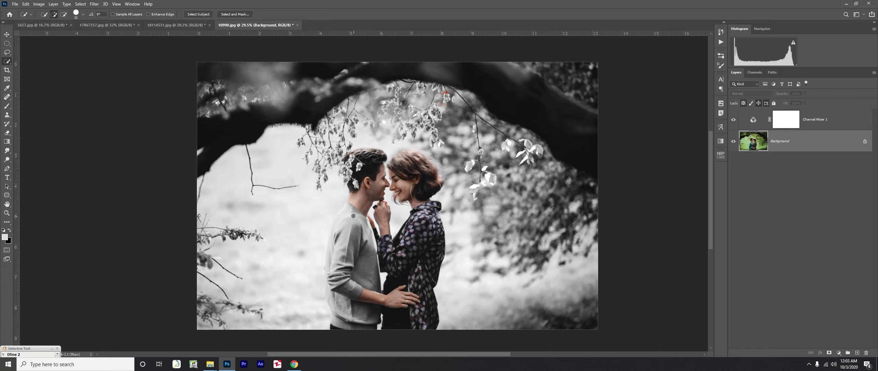
mouse_move(348, 211)
left_mouse_down()
mouse_move(338, 229)
mouse_move(341, 279)
mouse_move(405, 309)
left_mouse_up()
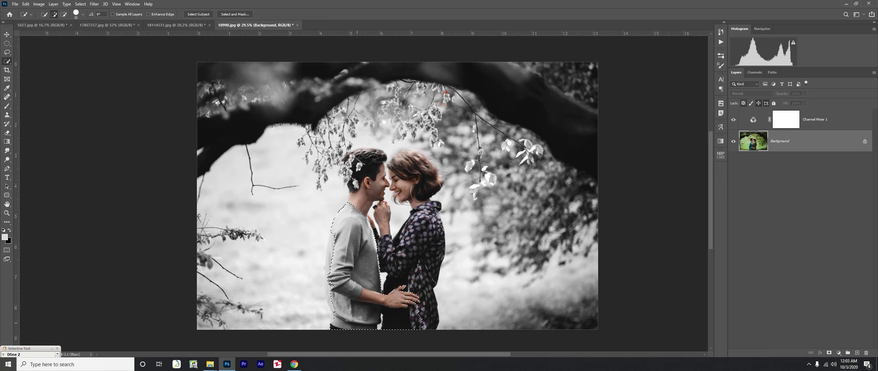
left_click_drag(334, 238, 334, 256)
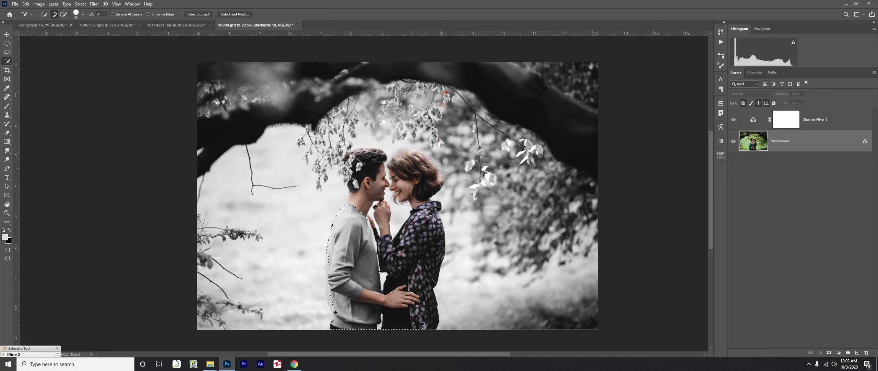
left_click_drag(335, 312, 372, 297)
Subtract the man's hand from the selection and target the Channel Mixer mask.
key("alt")
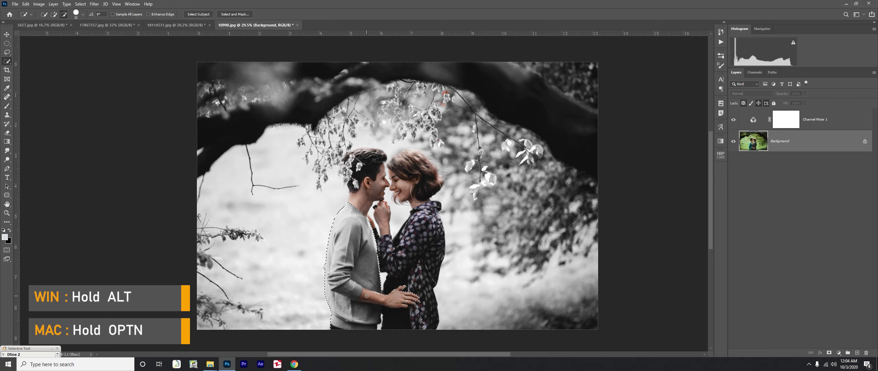
mouse_move(367, 296)
left_mouse_down("alt")
mouse_move(383, 298)
mouse_move(367, 295)
left_mouse_up("alt")
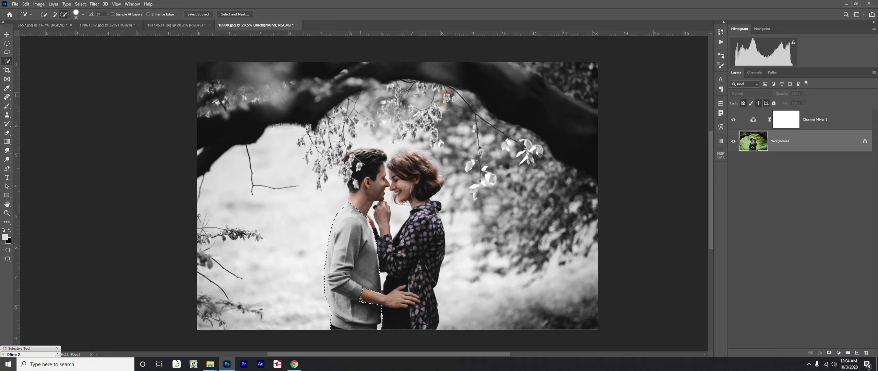
key("alt")
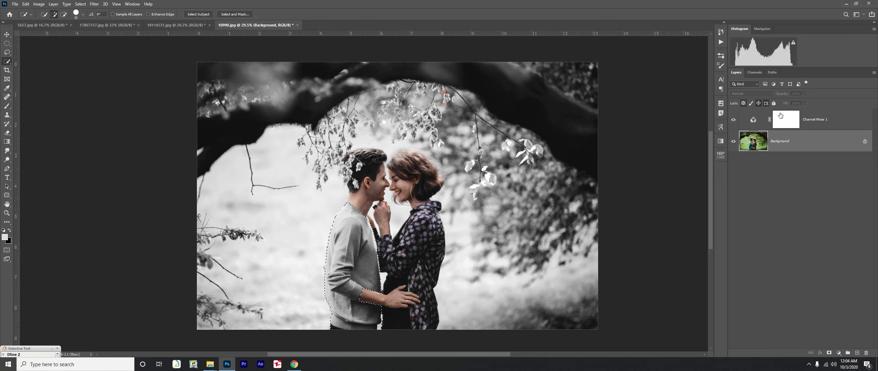
left_click(786, 120)
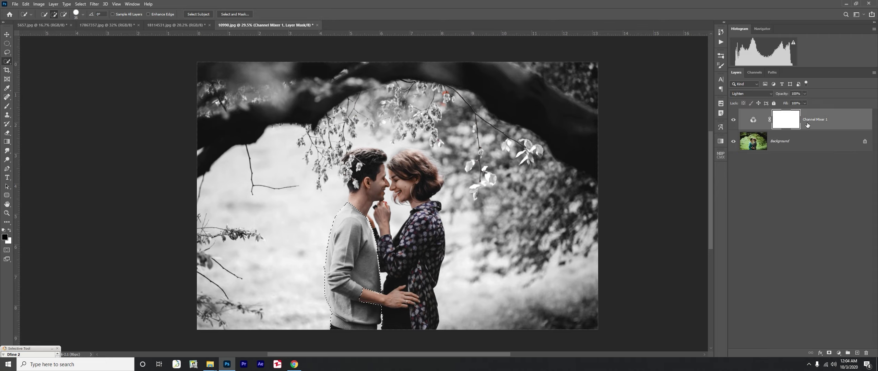
left_click(785, 120)
Fill the sweater selection with black on the Channel Mixer mask, then deselect.
left_click(3, 238)
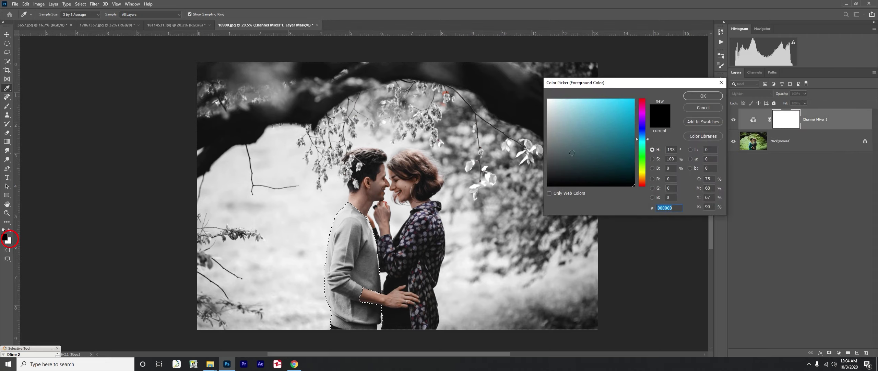
left_click(695, 97)
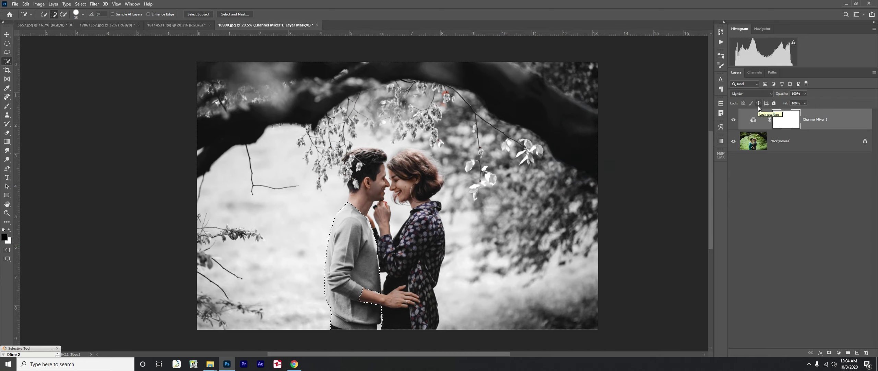
key("alt+BackSpace")
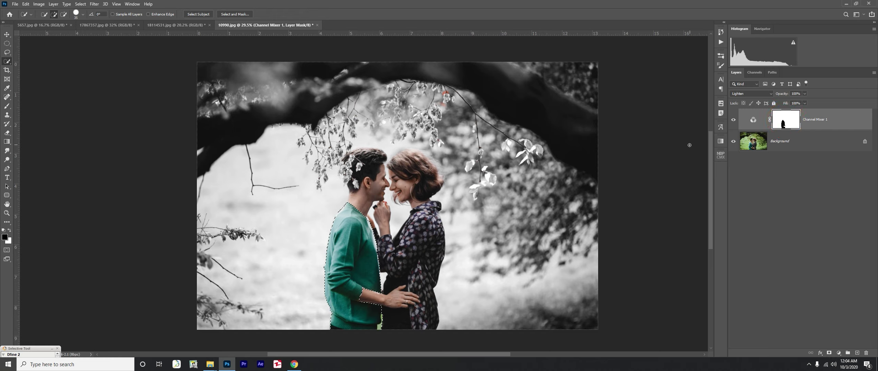
key("ctrl+d")
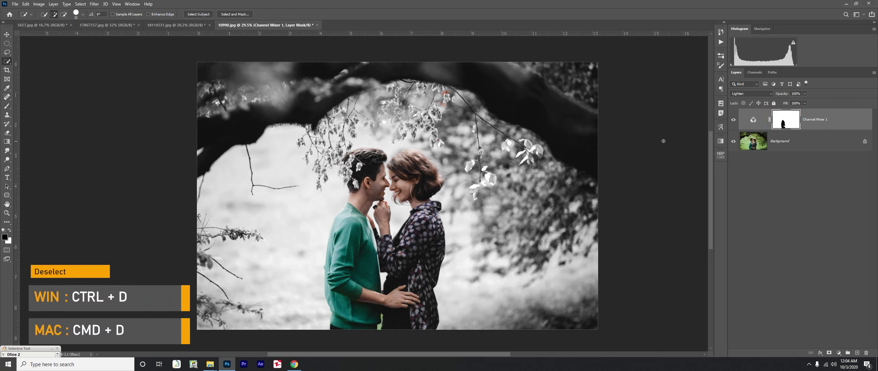
Paint white on the mask over part of the sweater with an enlarged brush.
left_click(7, 106)
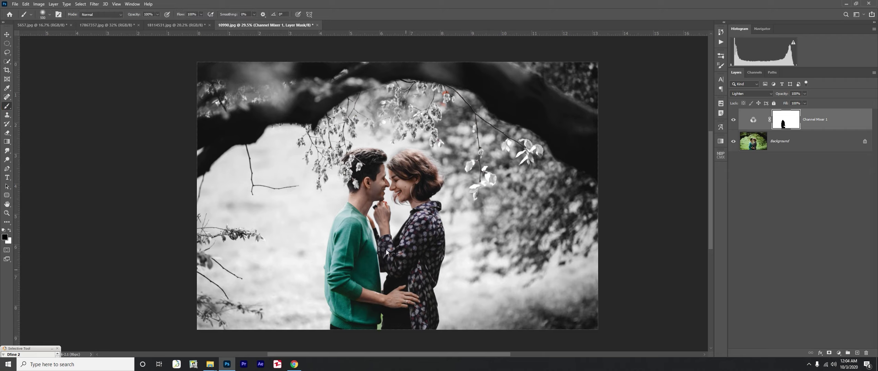
left_click(7, 237)
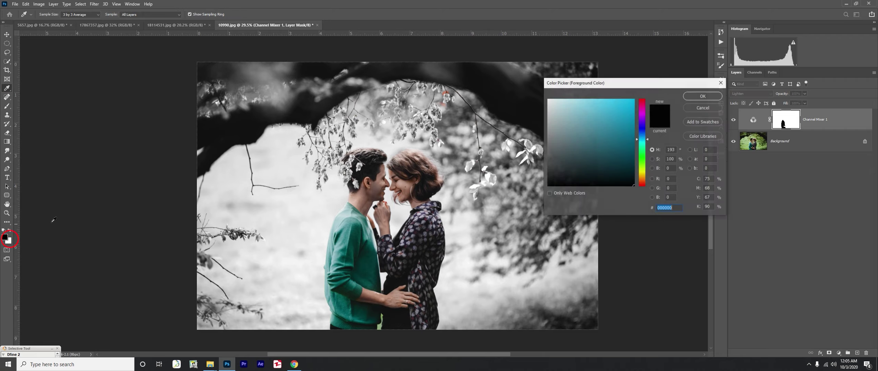
left_click_drag(567, 121, 540, 97)
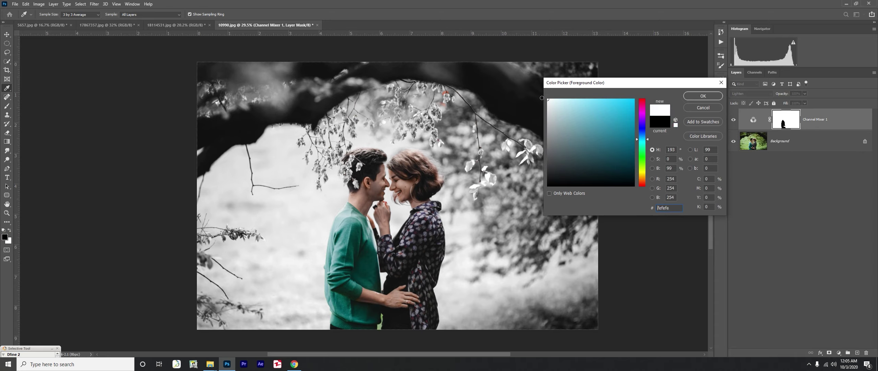
left_click(696, 96)
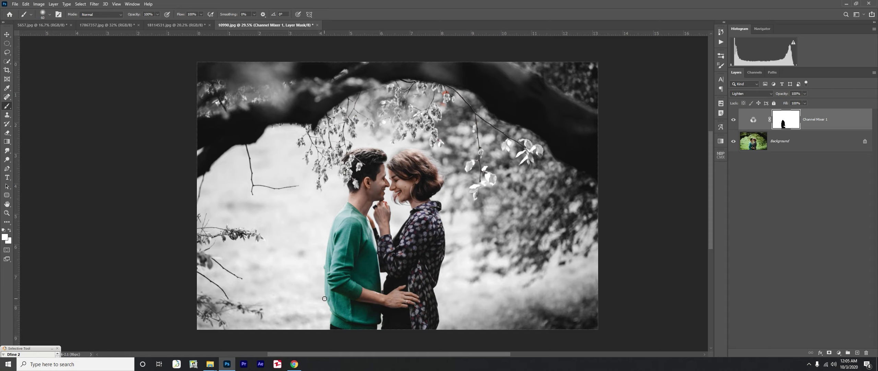
key("]")
key("]")
key("]")
mouse_move(326, 300)
left_mouse_down()
mouse_move(341, 309)
mouse_move(333, 334)
left_mouse_up()
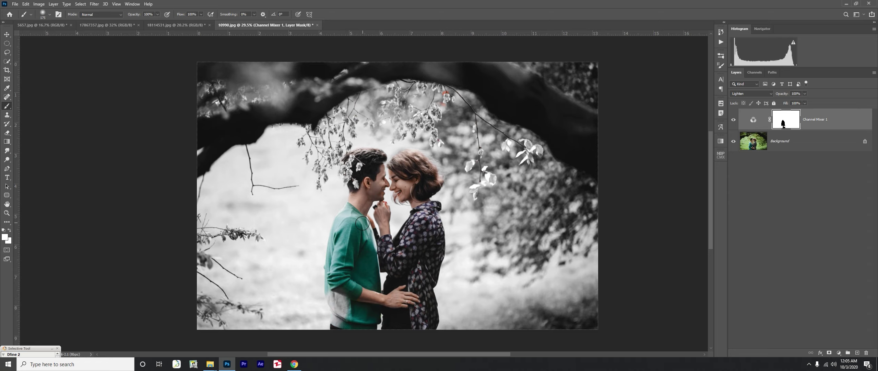
Repaint the sweater's lower hem with black 000000, then compare with the layer hidden.
left_click(5, 237)
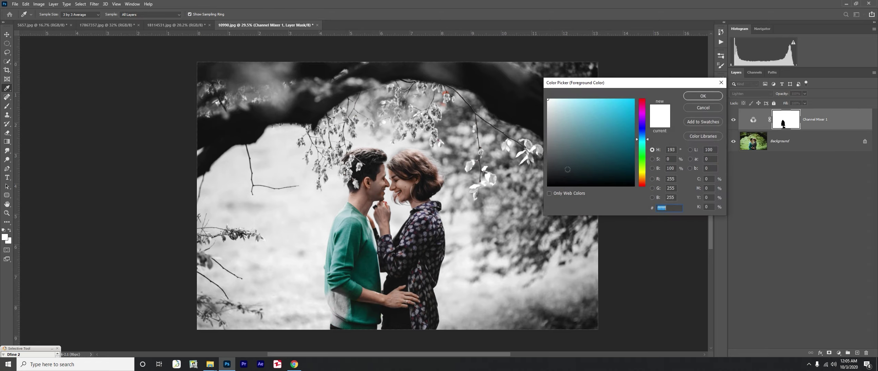
type("000000")
left_click(697, 97)
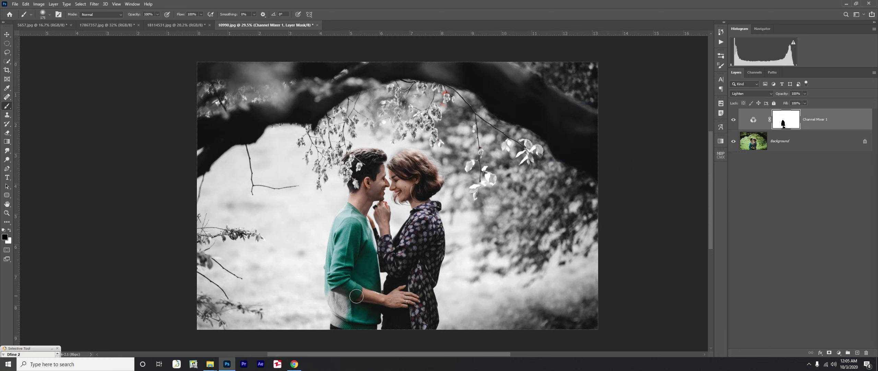
mouse_move(357, 295)
left_mouse_down()
mouse_move(346, 284)
mouse_move(335, 322)
left_mouse_up()
key("bracketleft")
key("bracketleft")
key("bracketleft")
key("x")
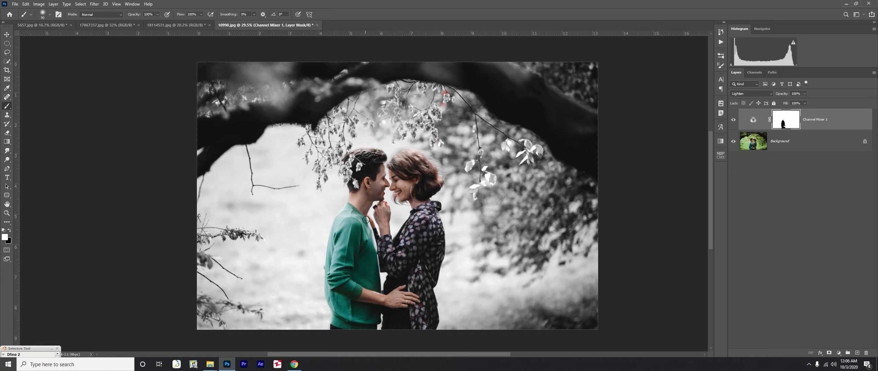
left_click(733, 120)
Add a Color Balance layer with midtones Cyan-Red -6 and Yellow-Blue +4.
left_click(838, 353)
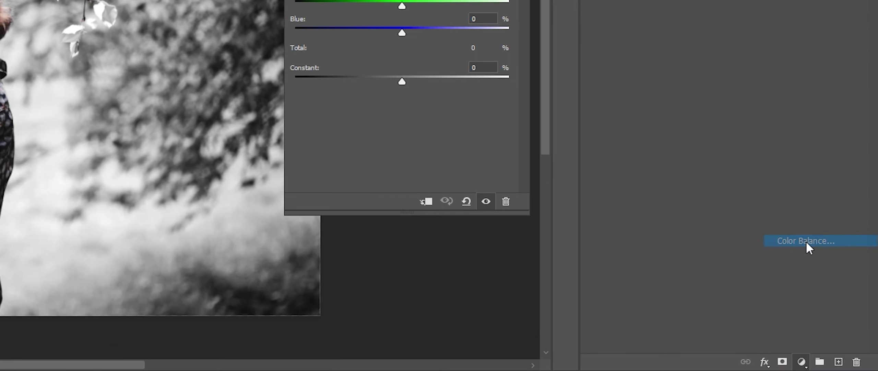
left_click(806, 241)
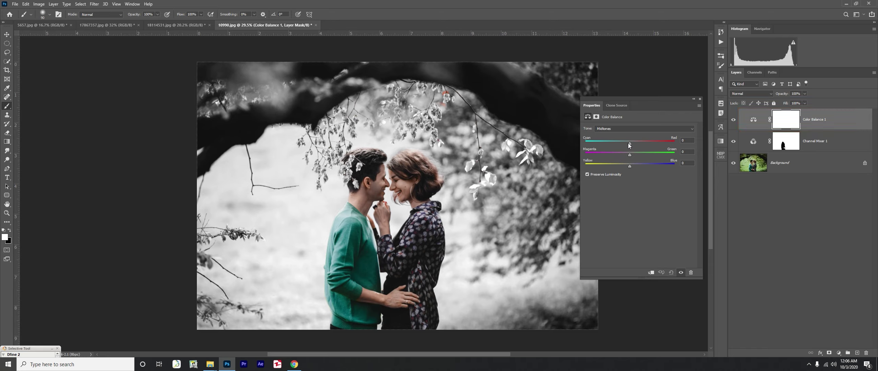
left_click_drag(628, 143, 627, 144)
left_click_drag(632, 167, 621, 166)
left_click(734, 120)
left_click(700, 99)
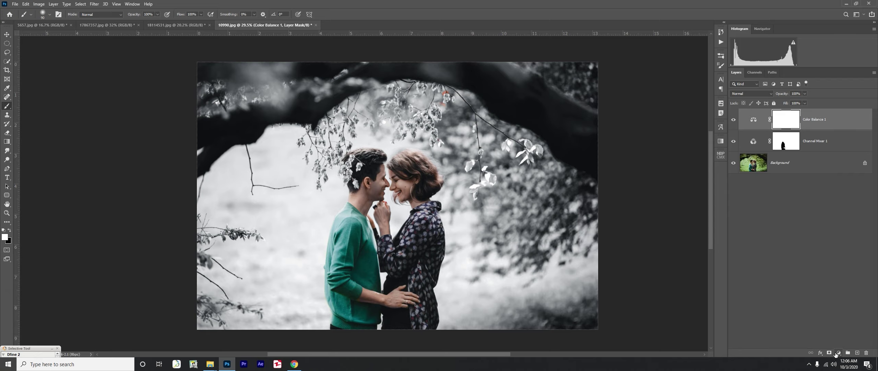
left_click(840, 353)
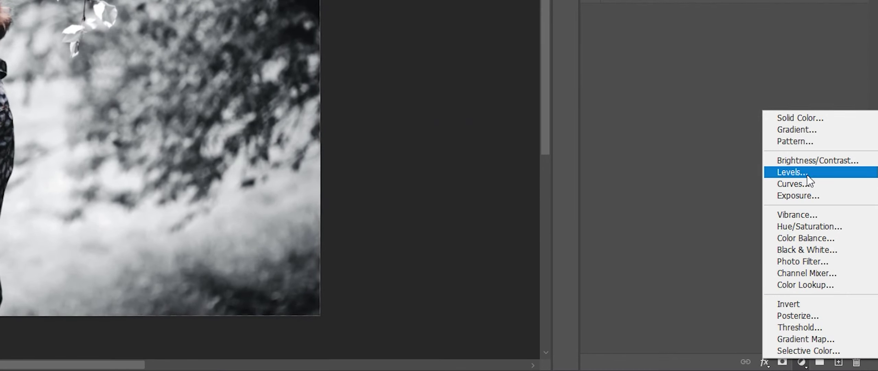
Add a Levels layer with midtone input 1.24 and Output Levels 5 to 230.
left_click(810, 171)
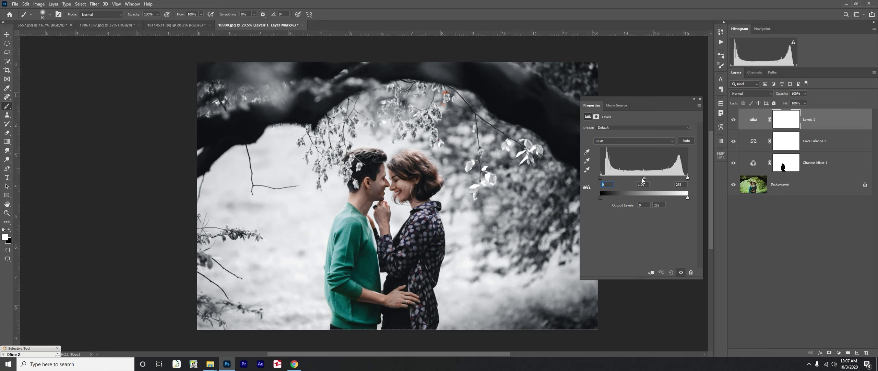
left_click_drag(643, 178, 638, 179)
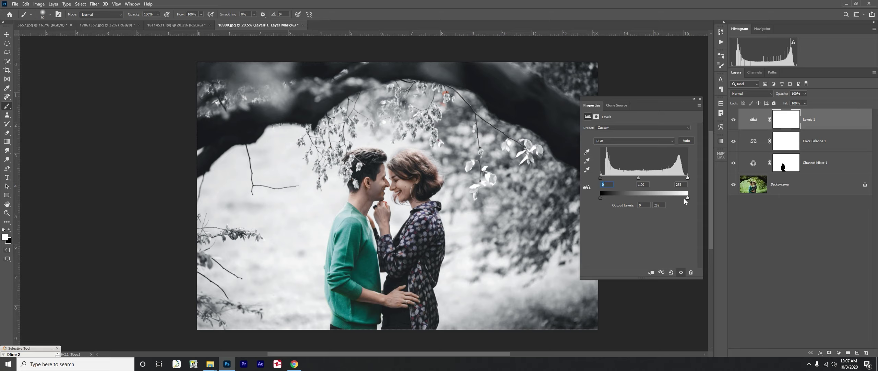
left_click_drag(687, 197, 676, 198)
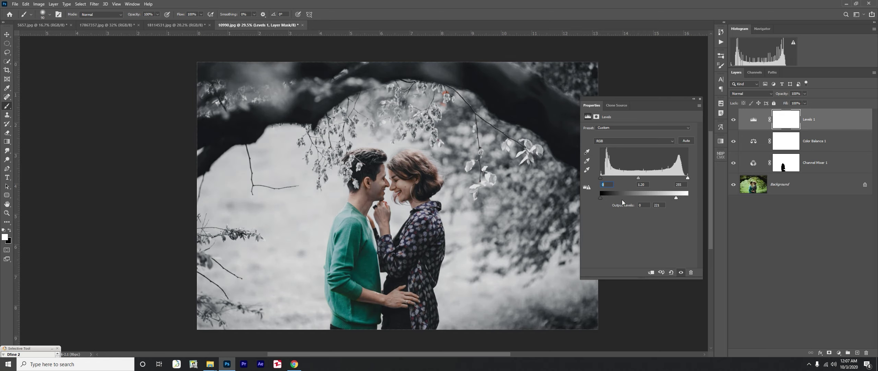
left_click_drag(640, 179, 637, 178)
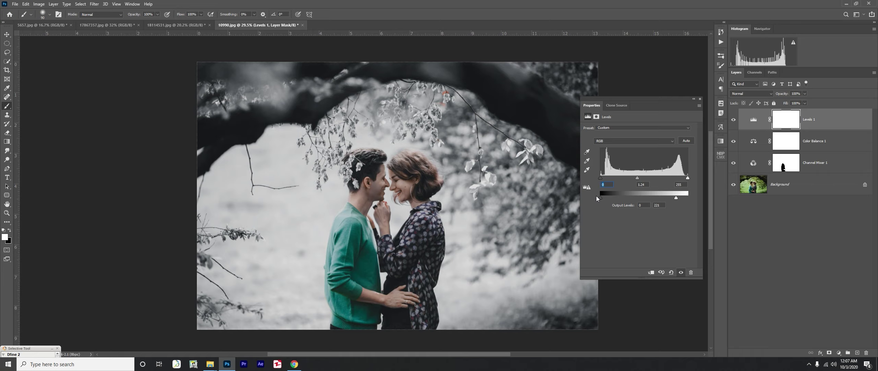
left_click_drag(601, 198, 603, 201)
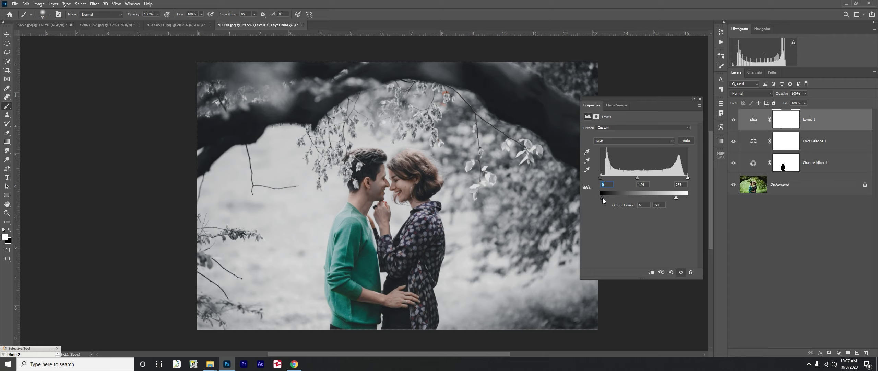
left_click(734, 120)
left_click_drag(677, 200, 679, 200)
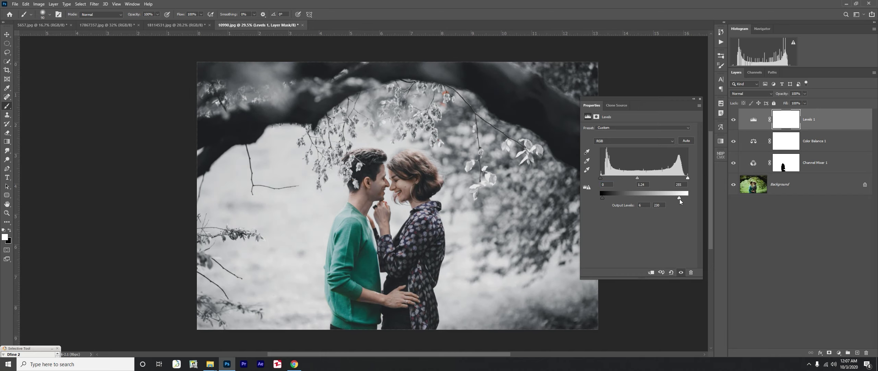
left_click(734, 119)
left_click(700, 99)
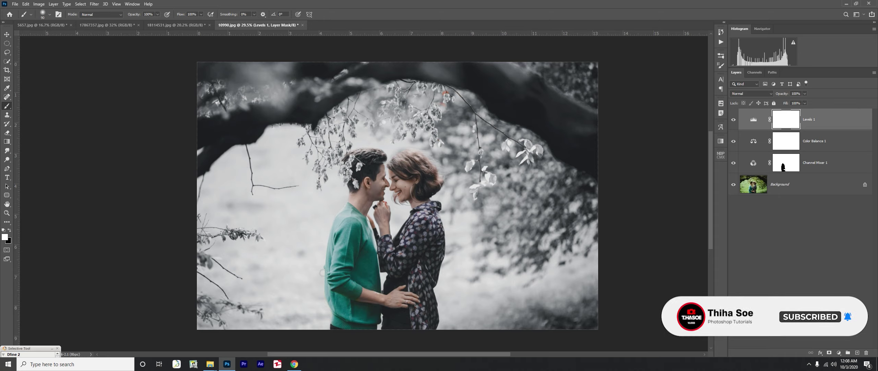
Import the 320 snow image as a layer and scale it to fill the photo.
mouse_move(210, 364)
left_click(291, 336)
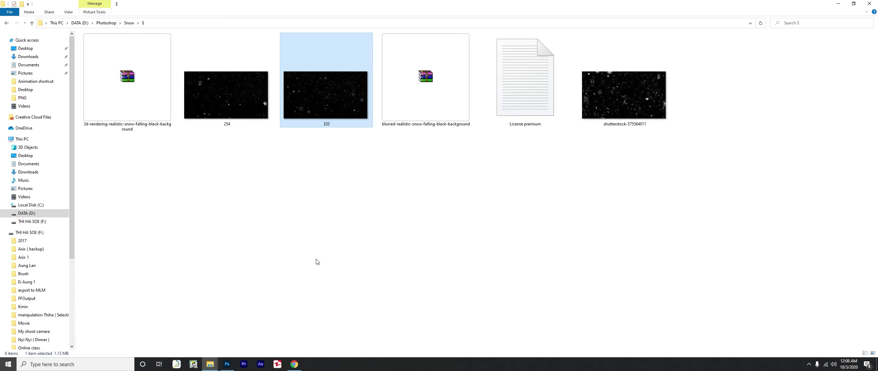
mouse_move(340, 97)
left_mouse_down()
mouse_move(309, 245)
mouse_move(385, 188)
left_mouse_up()
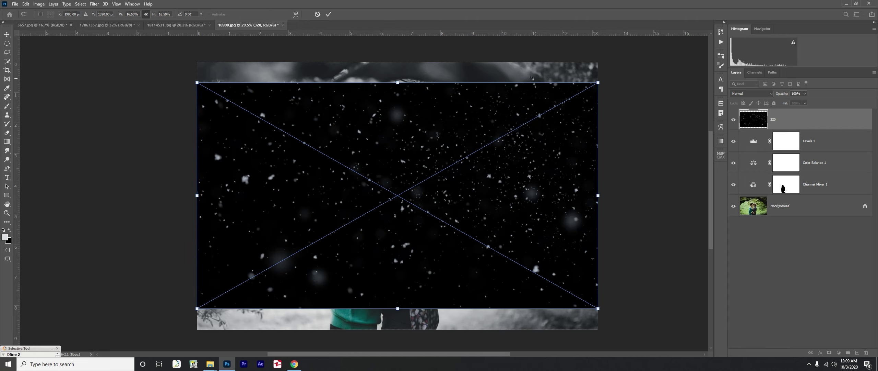
left_click_drag(598, 82, 637, 60)
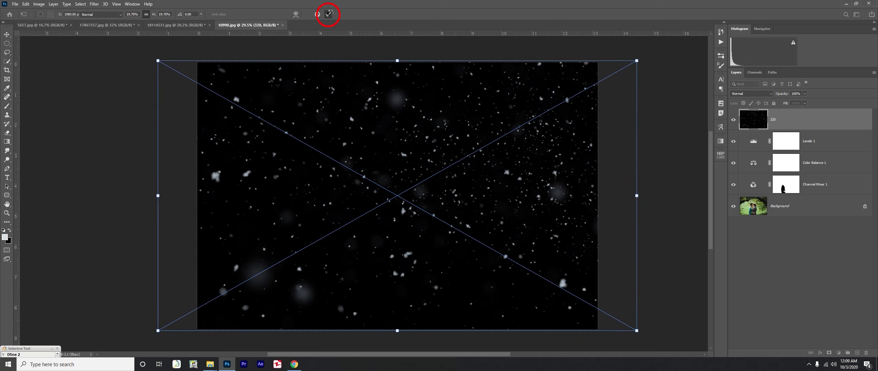
left_click(328, 14)
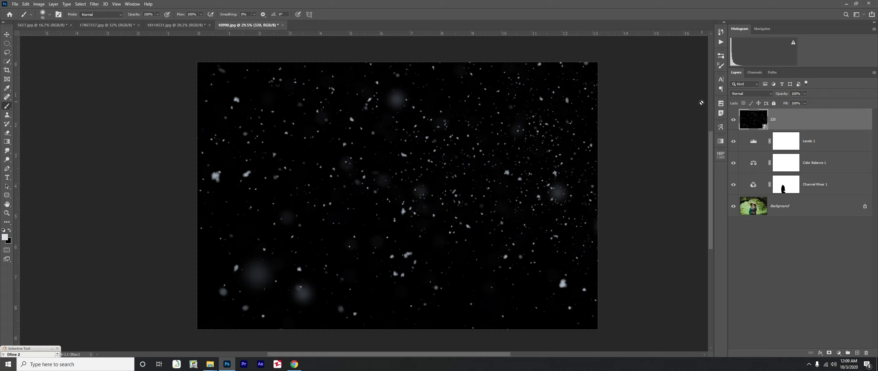
Set the 320 snow layer to Linear Dodge (Add) and duplicate it.
left_click(751, 94)
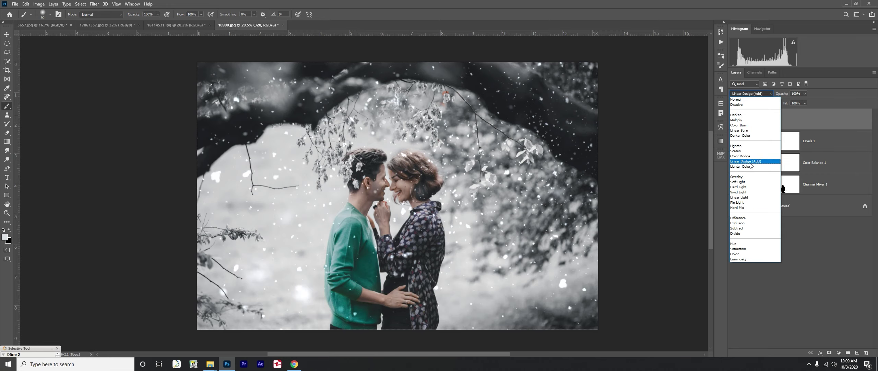
left_click(757, 161)
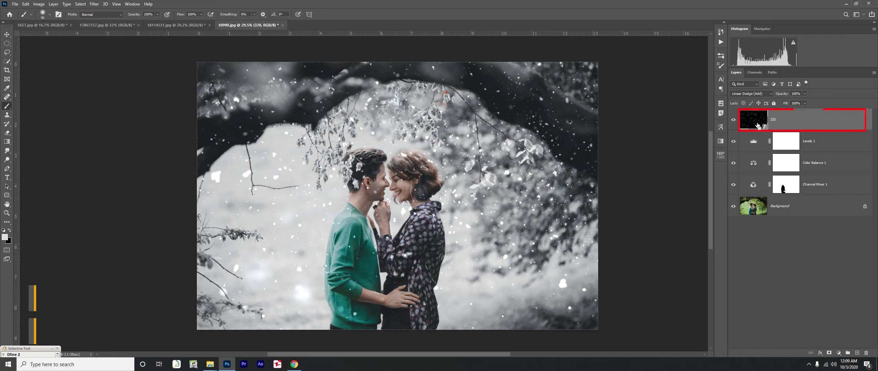
key("ctrl+j")
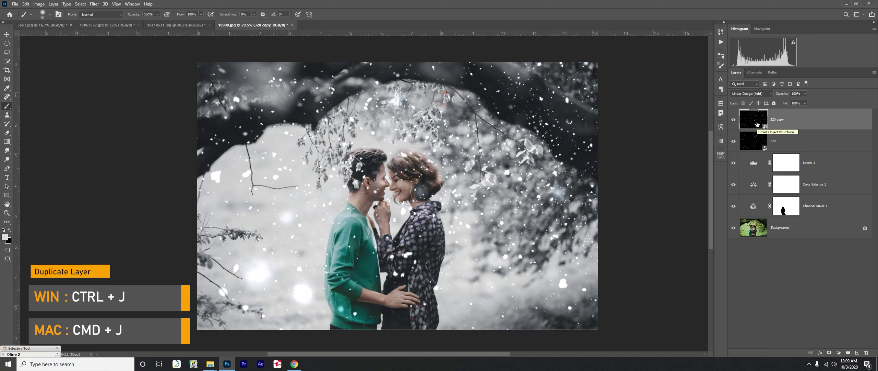
Select both snow layers and group them together.
left_click(734, 120)
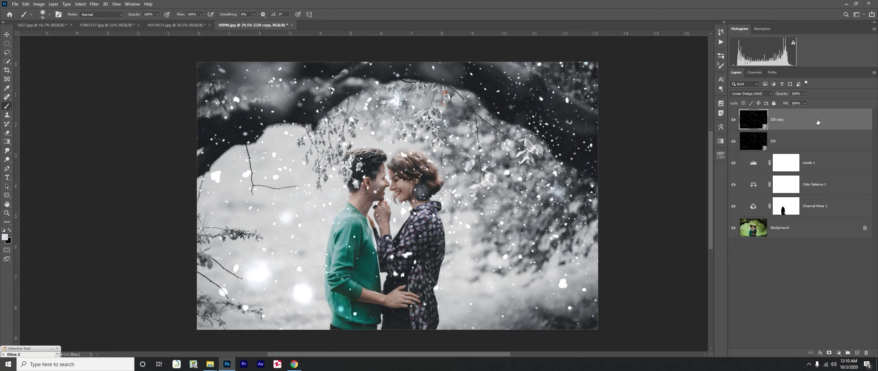
left_click(818, 144, "ctrl")
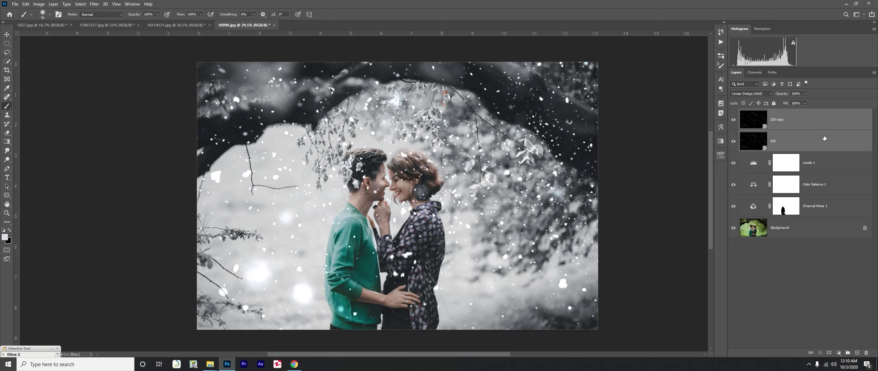
key("ctrl+g")
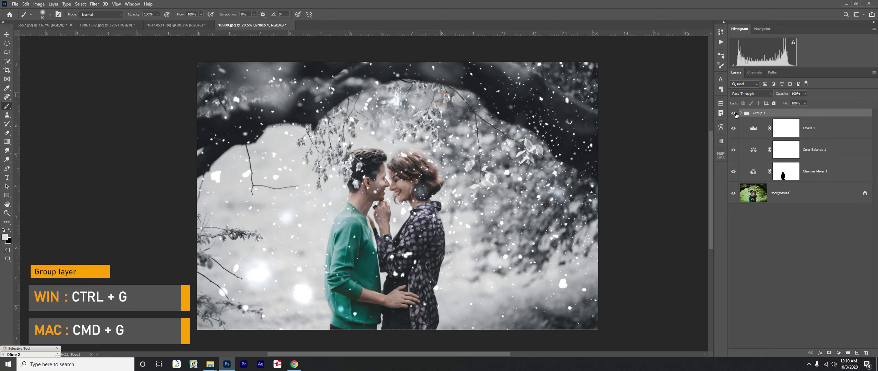
Rename Group 1 to 'snow'.
double_click(759, 113)
type("snow")
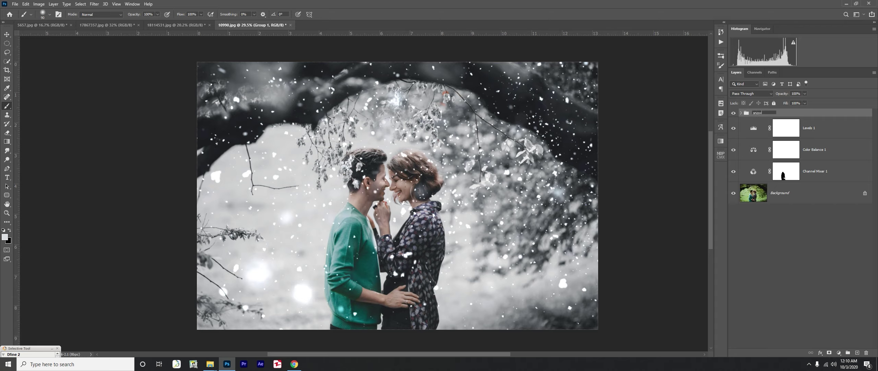
key("Return")
Add a mask to the snow group and paint black over the woman's face.
left_click(829, 352)
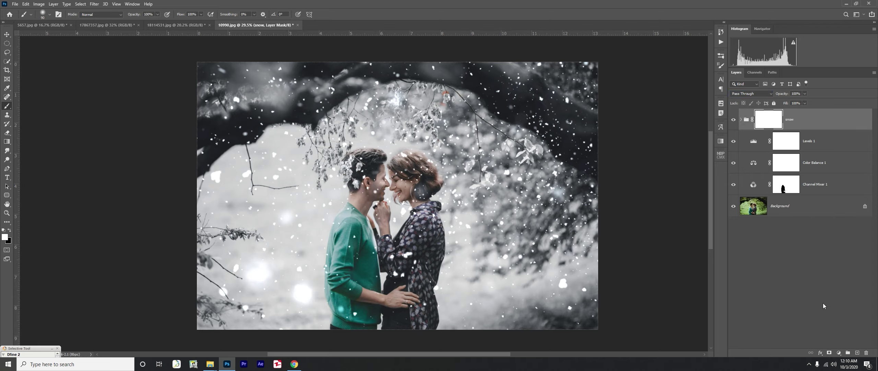
left_click(789, 120)
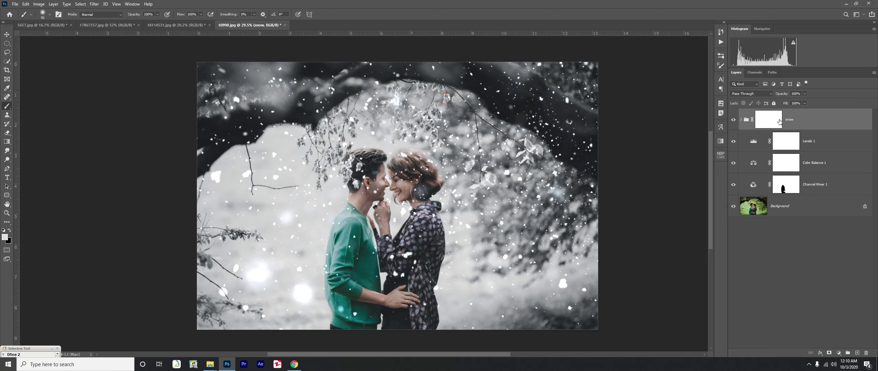
left_click(768, 120)
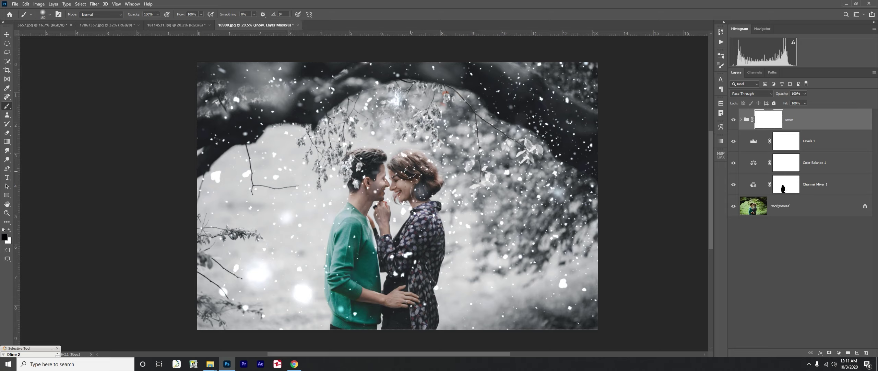
key("x")
key("bracketright")
key("bracketright")
key("bracketright")
mouse_move(397, 172)
left_mouse_down()
mouse_move(399, 186)
mouse_move(364, 183)
left_mouse_up()
Duplicate the 320 copy snow layer inside the snow group to create 320 copy 2.
left_click(741, 120)
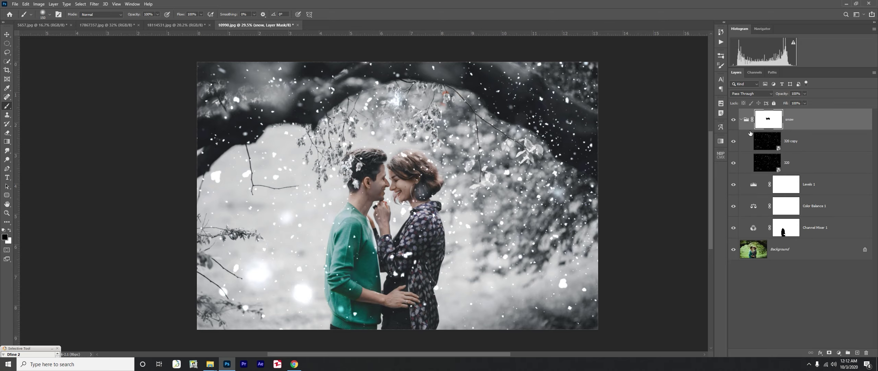
left_click(808, 146)
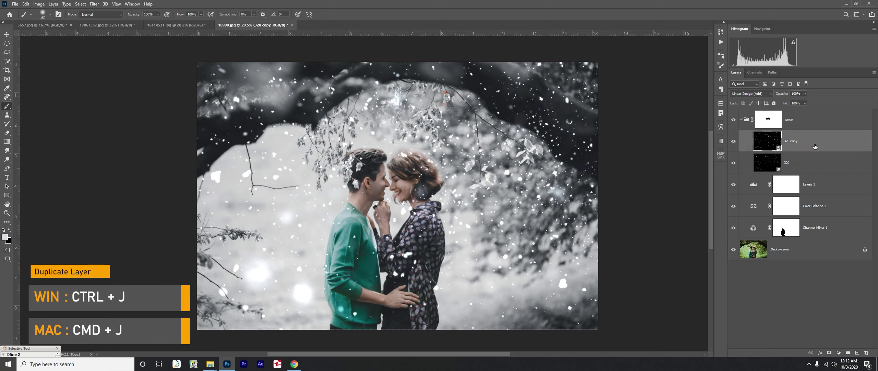
key("ctrl+j")
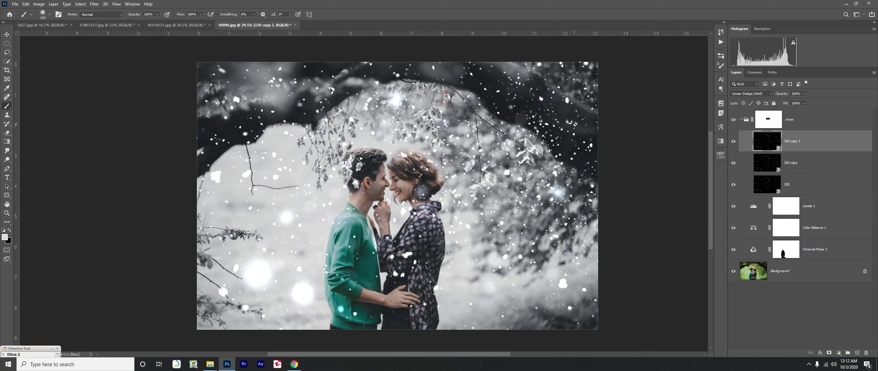
Free-transform 320 copy 2 to enlarge its flakes and reposition it over the couple.
key("ctrl+minus")
key("ctrl+minus")
key("ctrl+t")
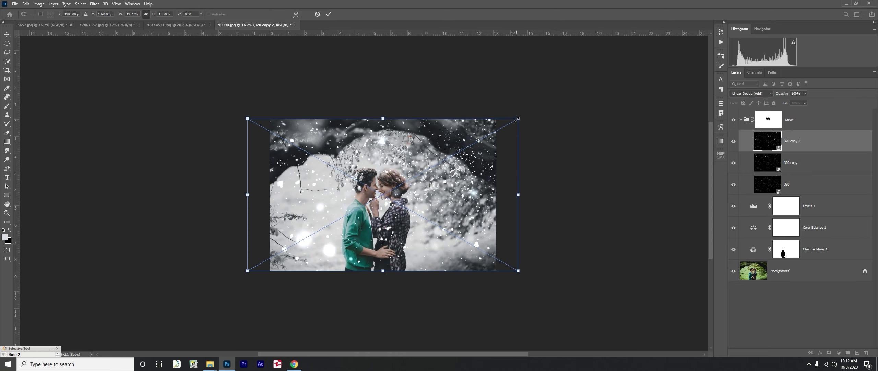
mouse_move(519, 119)
left_mouse_down()
mouse_move(603, 94)
mouse_move(685, 20)
left_mouse_up()
left_click_drag(449, 198, 402, 241)
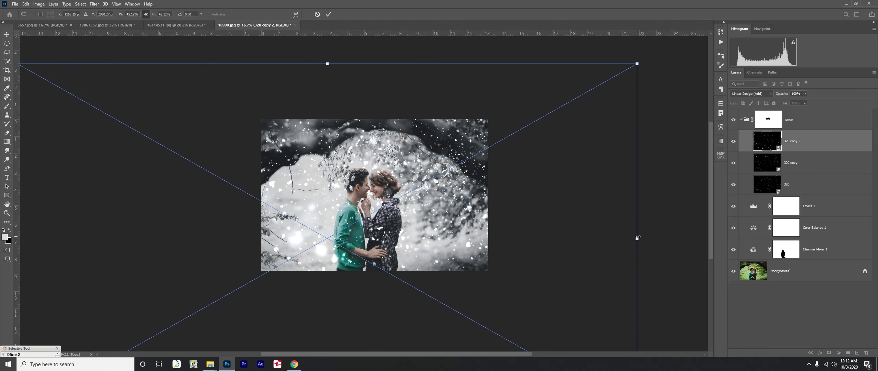
left_click_drag(638, 237, 622, 241)
mouse_move(424, 215)
left_mouse_down()
mouse_move(413, 192)
mouse_move(428, 181)
left_mouse_up()
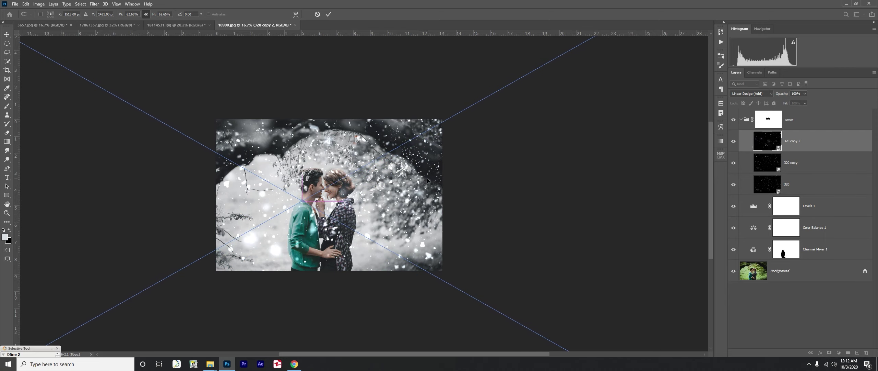
left_click(328, 15)
Move 320 copy 2 above the snow group and check its effect by toggling visibility.
scroll(320, 187, "up", 5)
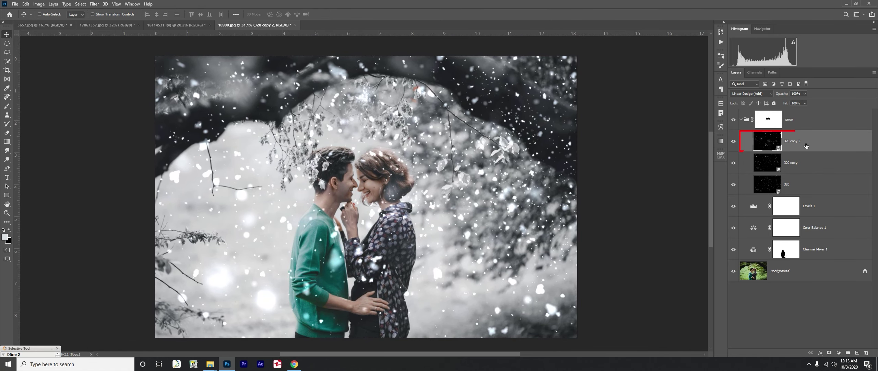
left_click_drag(806, 146, 823, 109)
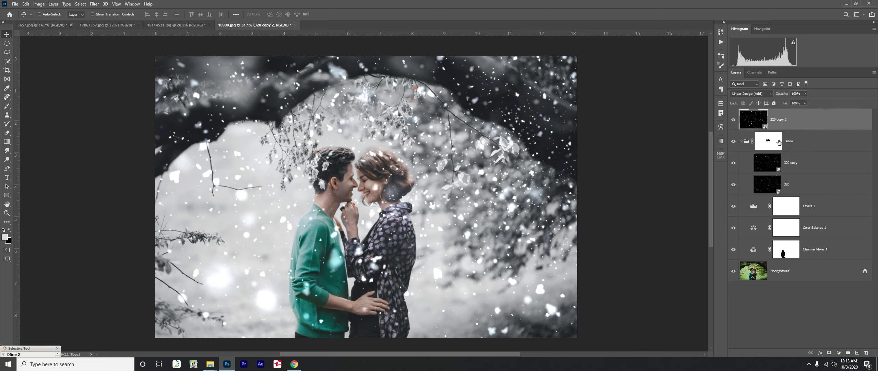
left_click(734, 120)
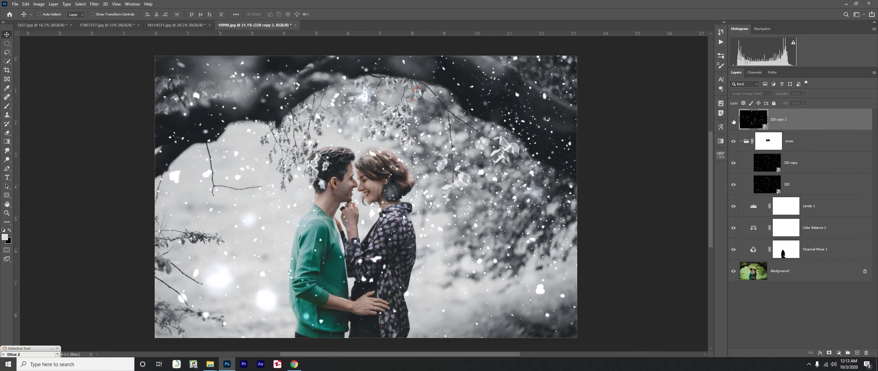
left_click(803, 146)
left_click(762, 122)
left_click(734, 121)
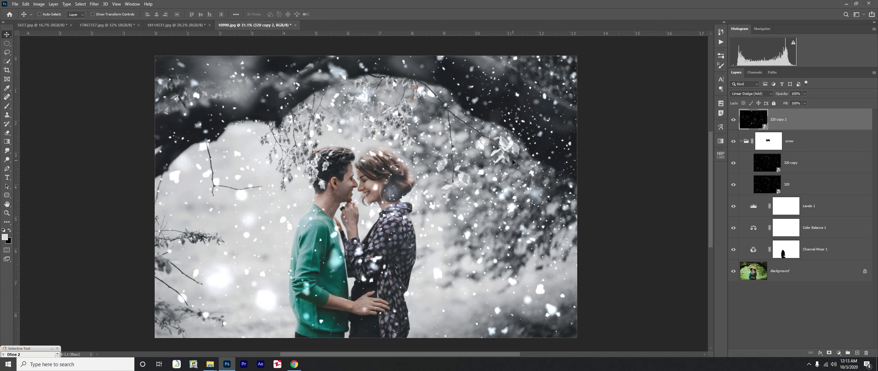
Nudge 320 copy 2 slightly and apply a Gaussian Blur with radius about 15.3 pixels.
left_click_drag(563, 137, 558, 131)
left_click(94, 4)
mouse_move(130, 81)
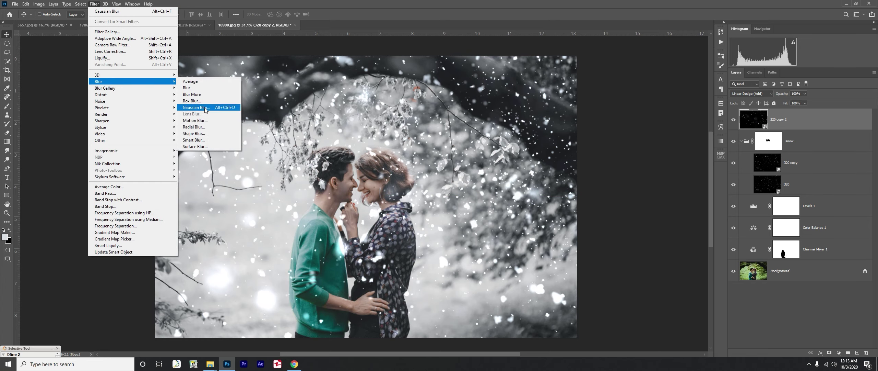
left_click(202, 107)
left_click_drag(596, 238, 601, 240)
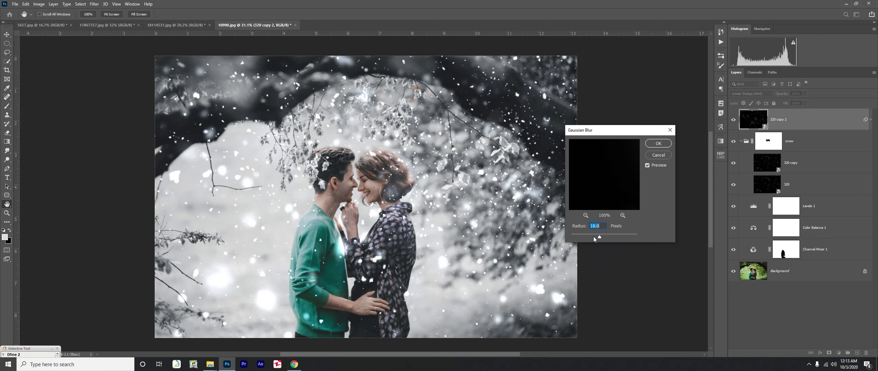
left_click(594, 236)
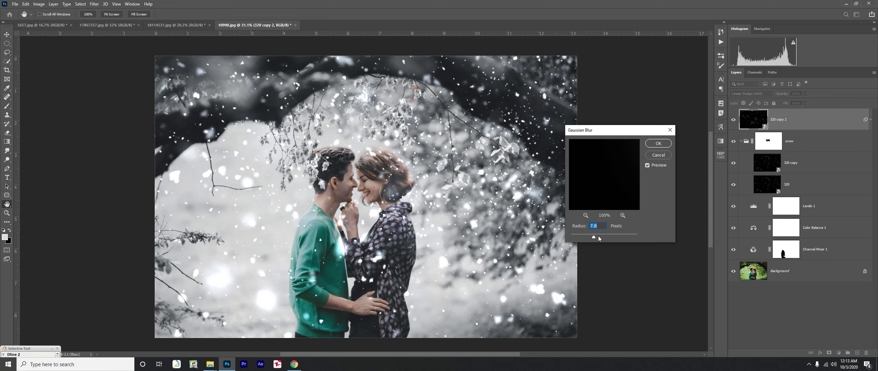
left_click(600, 237)
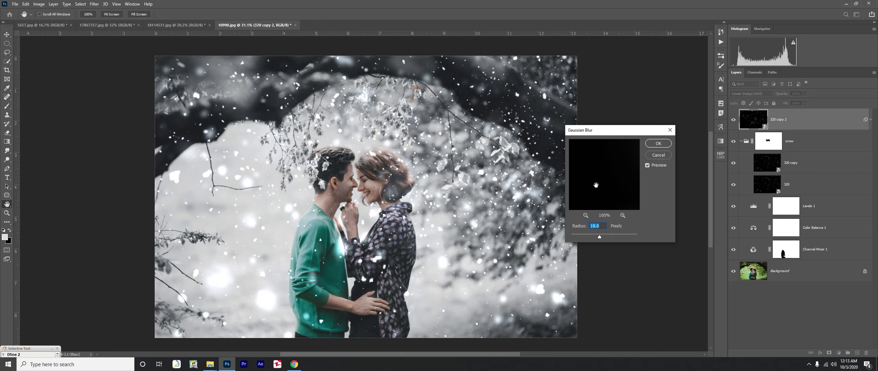
left_click_drag(596, 236, 599, 237)
left_click(659, 143)
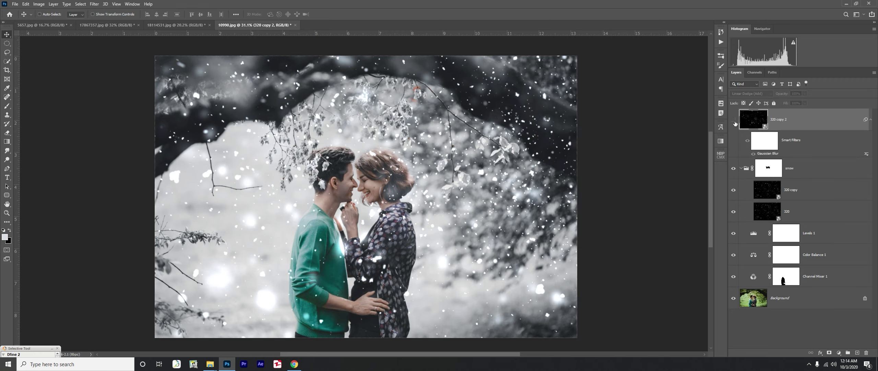
left_click(734, 121)
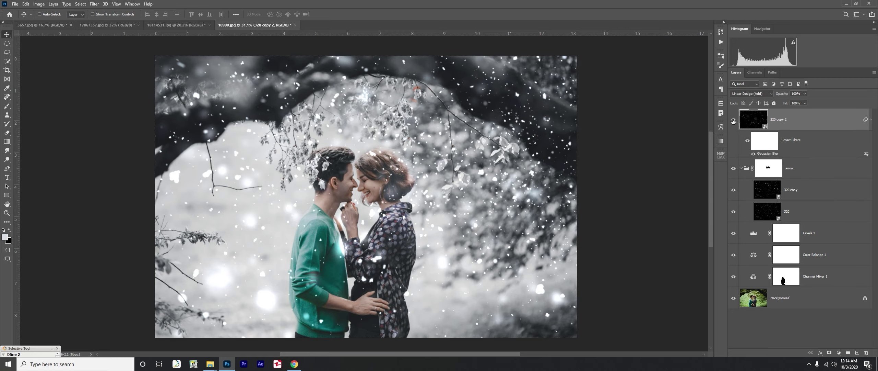
Paint black with a 500-pixel brush on the snow group mask along the image top.
left_click(734, 121)
left_click(776, 169)
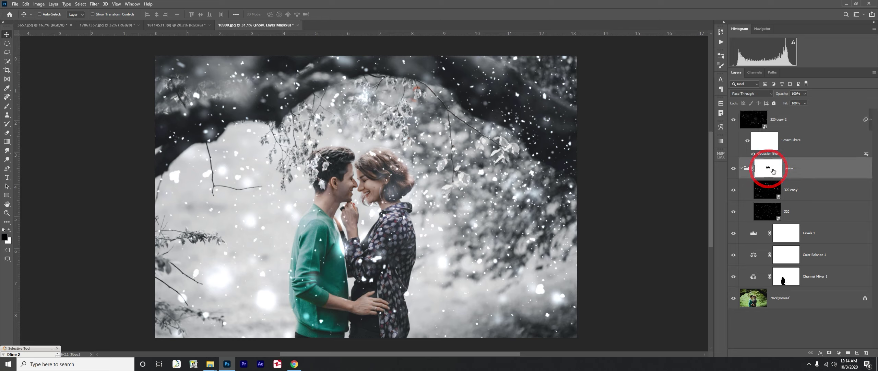
left_click(10, 106)
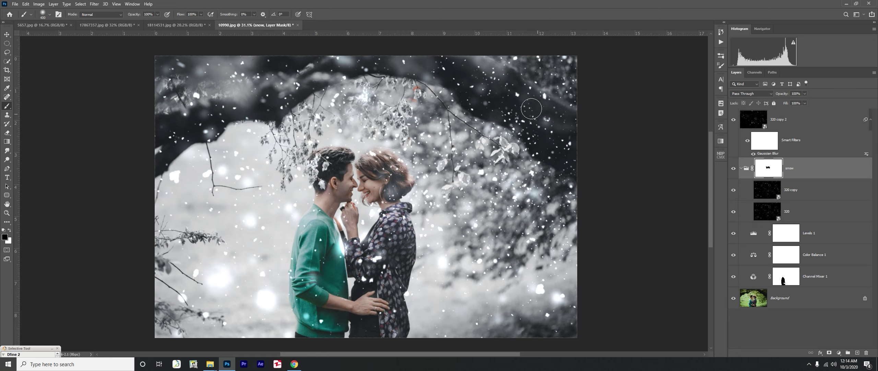
key("bracketright")
key("bracketright")
key("bracketright")
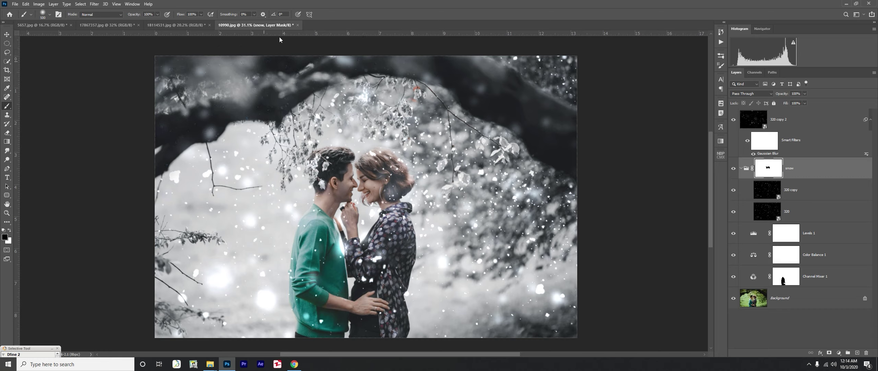
left_click_drag(280, 37, 475, 47)
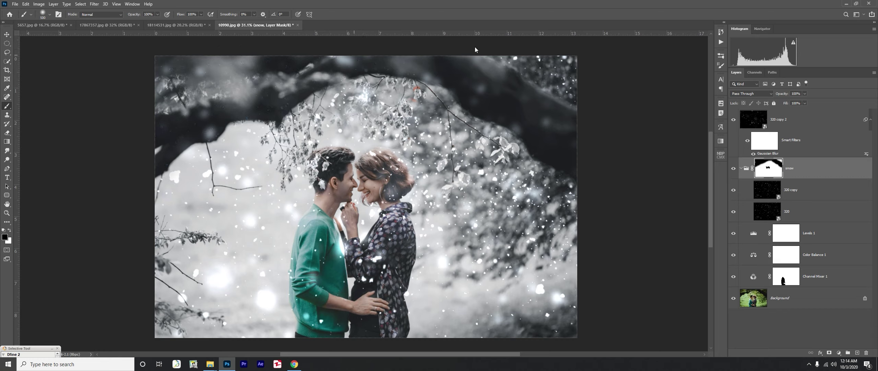
left_click(741, 168)
left_click(735, 168)
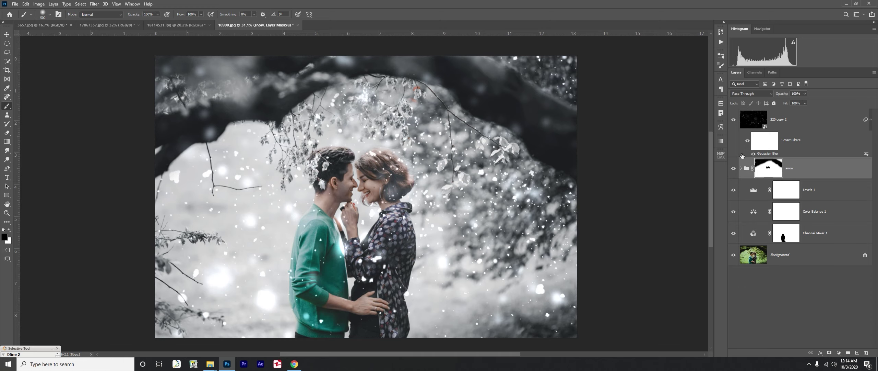
left_click(766, 118)
key("ctrl+minus")
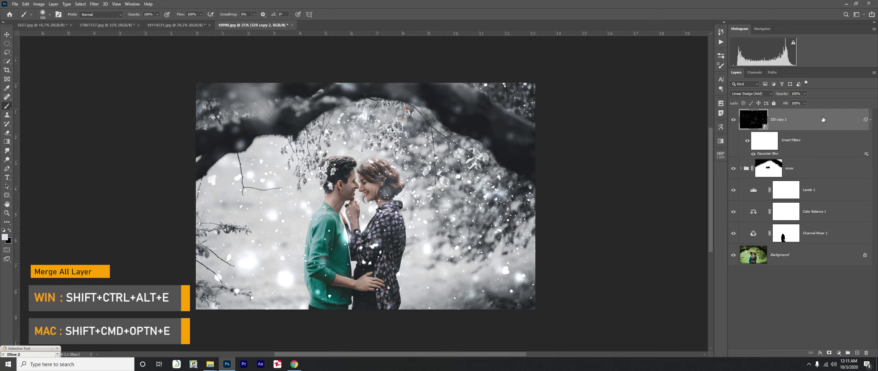
Stamp all visible layers into a new Layer 1 set to Screen blend mode.
key("shift+ctrl+alt+e")
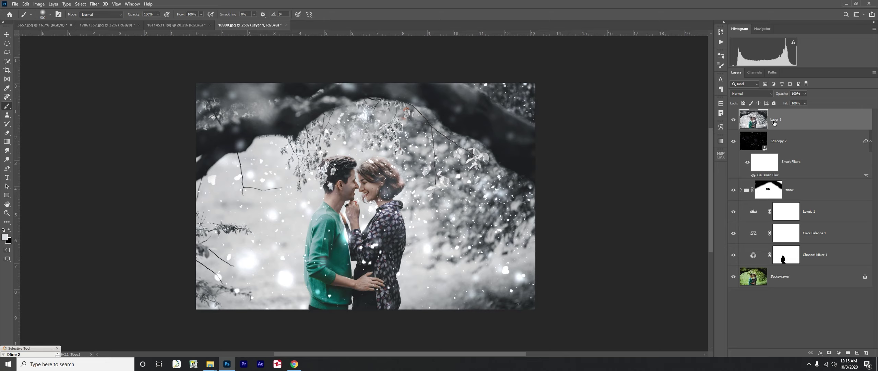
left_click(761, 95)
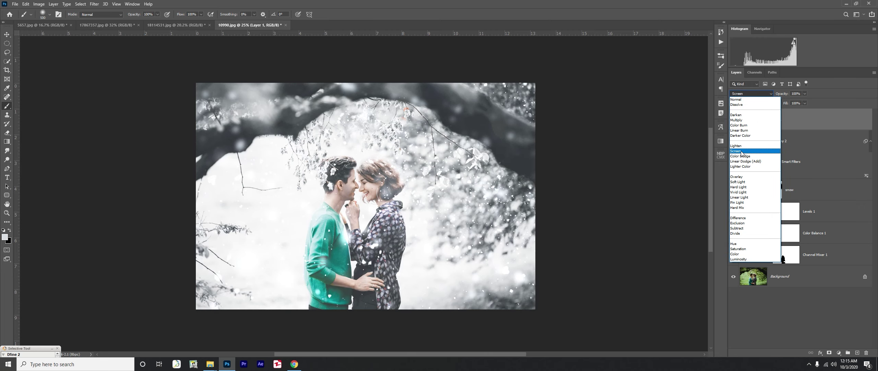
left_click(744, 153)
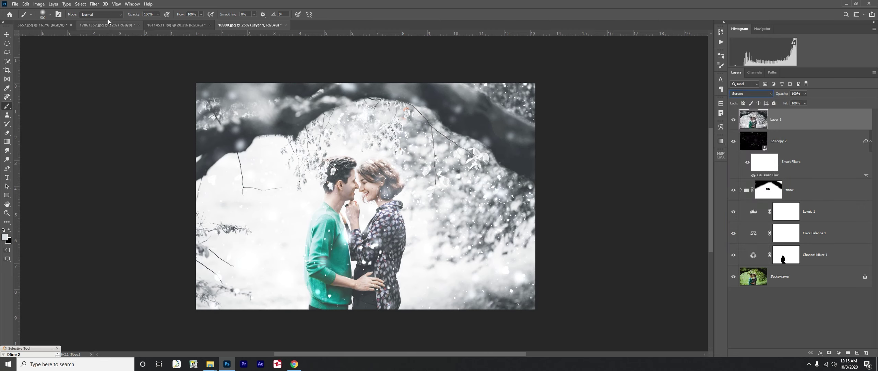
Apply a Gaussian Blur of radius 37.4 to Layer 1.
left_click(94, 4)
mouse_move(99, 81)
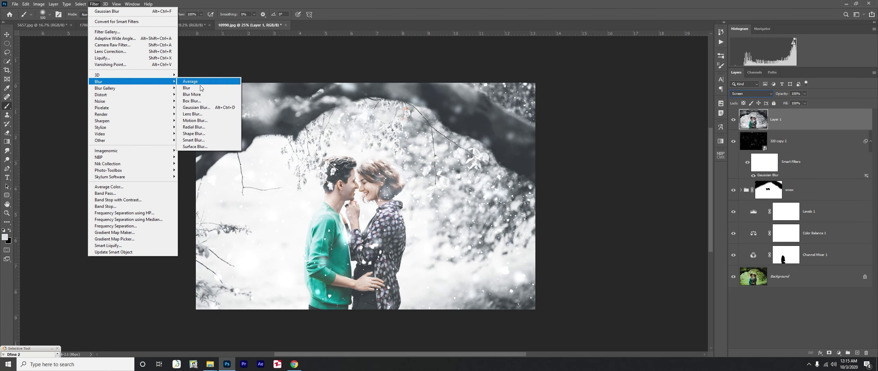
left_click(201, 107)
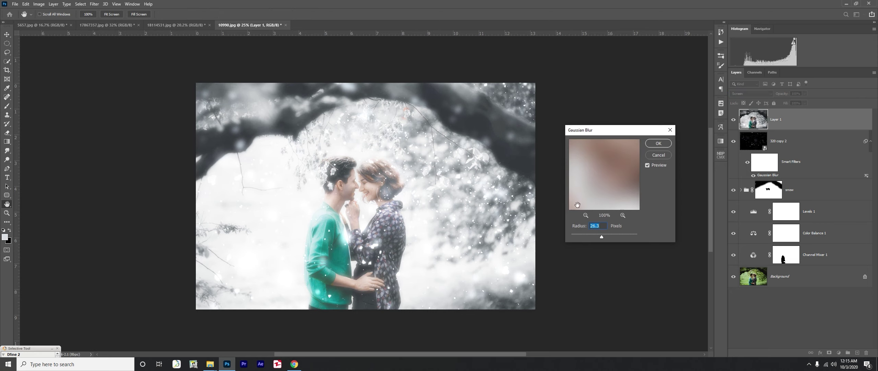
left_click(606, 237)
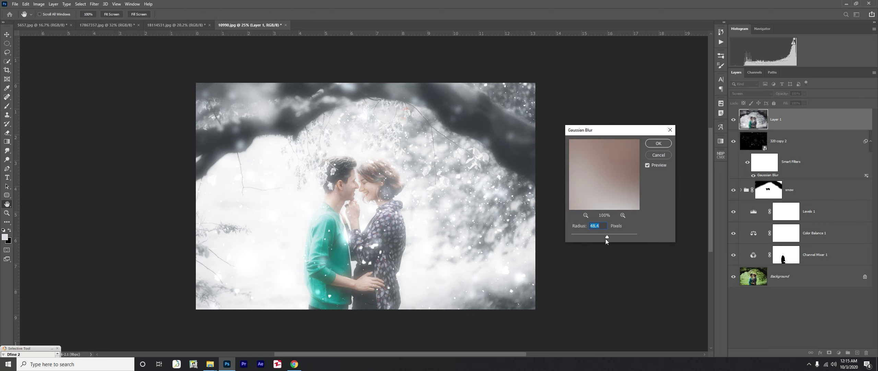
left_click_drag(606, 237, 605, 237)
left_click(662, 143)
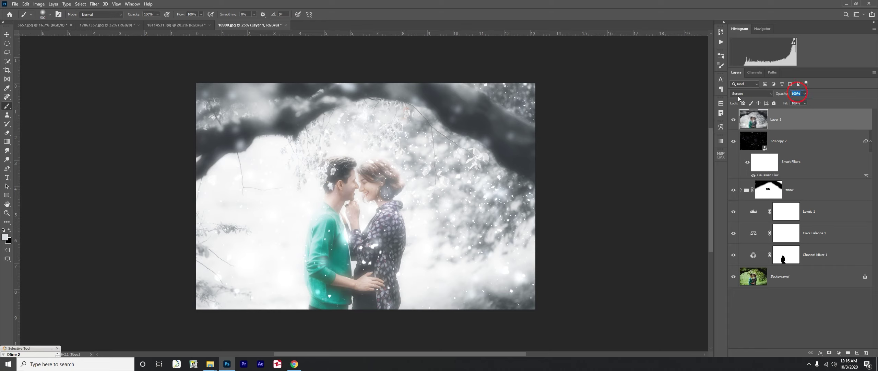
Lower the Layer 1 glow to 20% opacity and compare it on and off.
type("20")
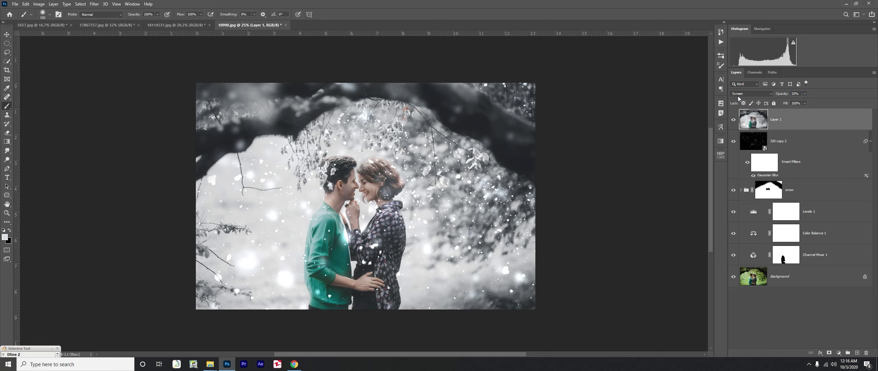
left_click(735, 120)
left_click(734, 121)
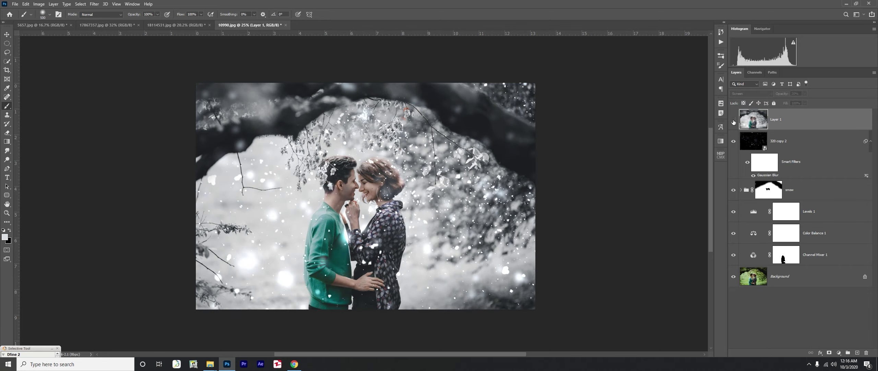
key("v")
scroll(439, 229, "up", 2)
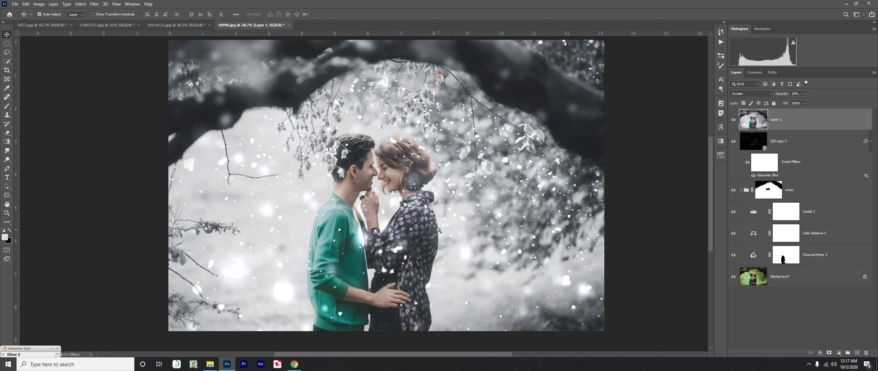
scroll(439, 230, "down", 1)
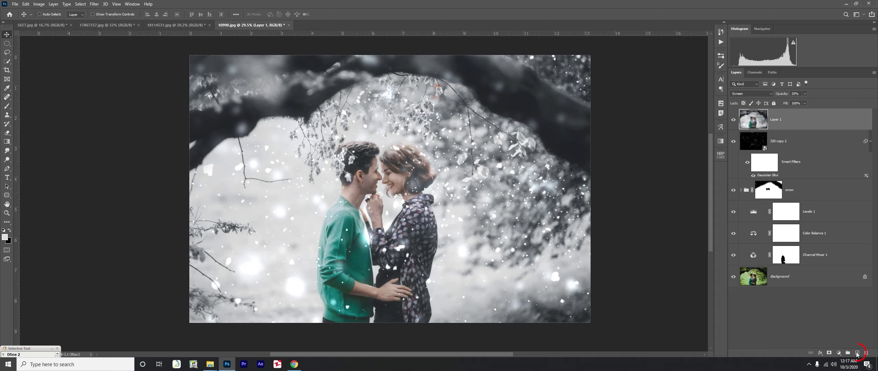
Add a new empty Layer 2 and set the foreground colour to white.
left_click(857, 353)
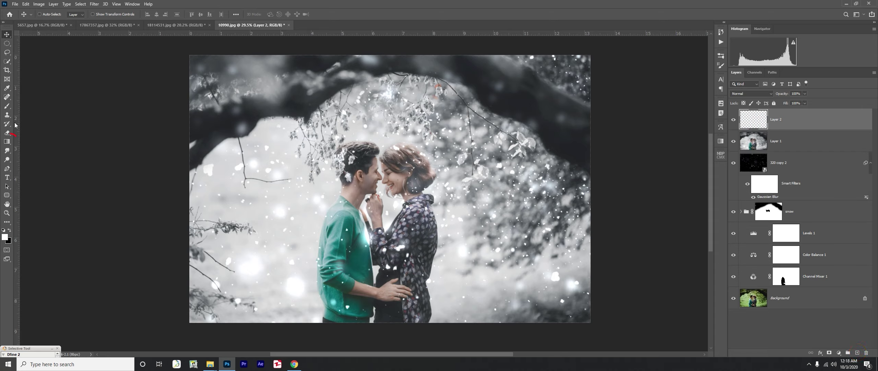
left_click(7, 141)
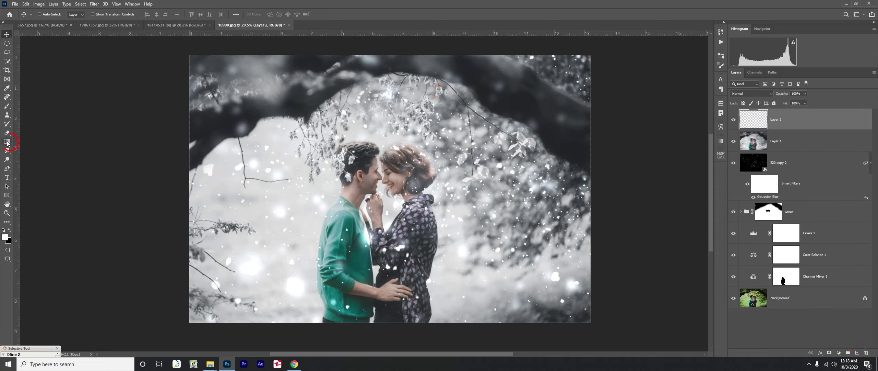
left_click(5, 236)
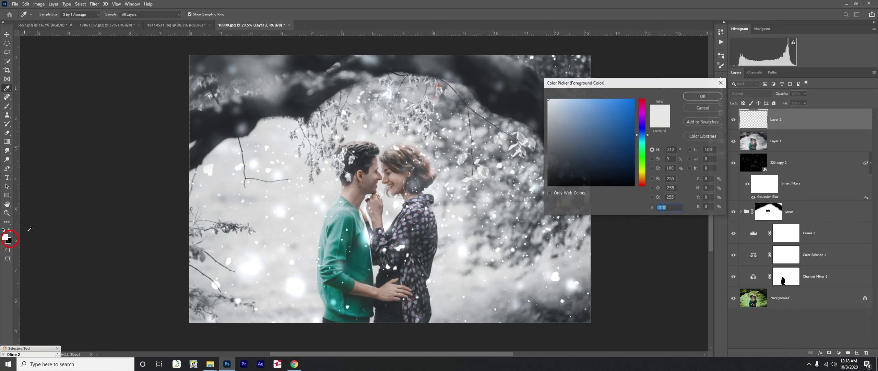
left_click(546, 98)
left_click(703, 96)
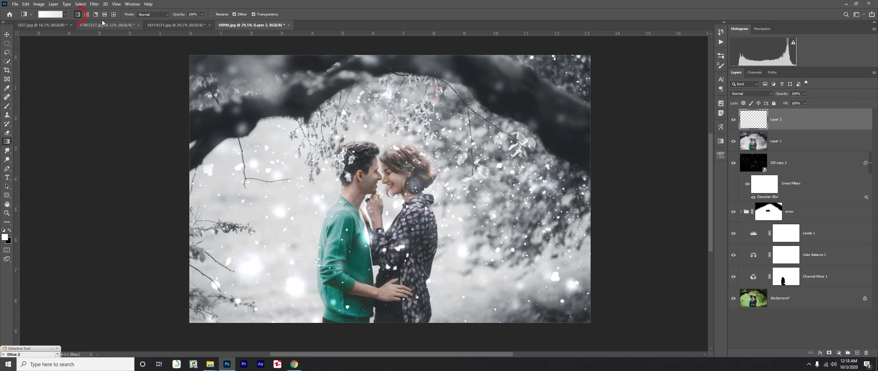
Choose a linear Foreground to Transparent gradient from the basic presets.
left_click(78, 14)
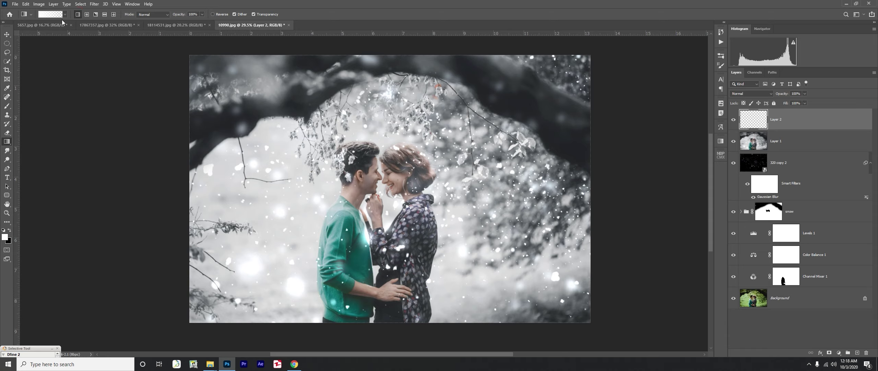
left_click(49, 15)
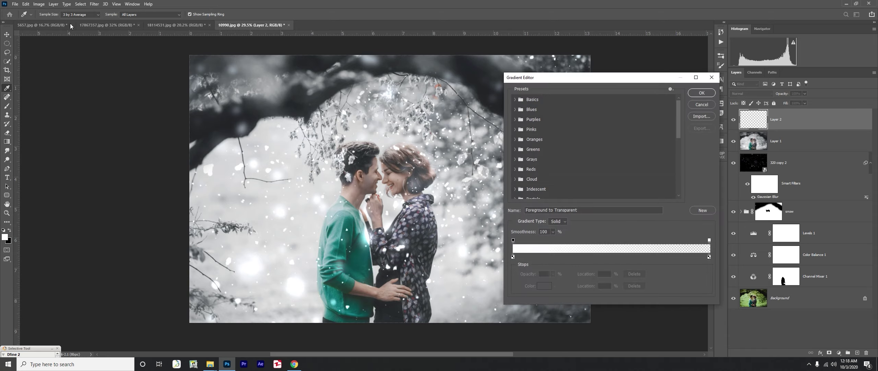
left_click_drag(572, 82, 559, 88)
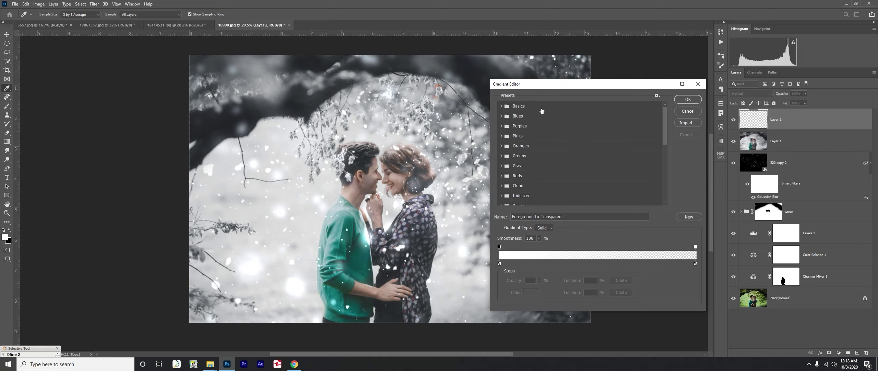
left_click(501, 106)
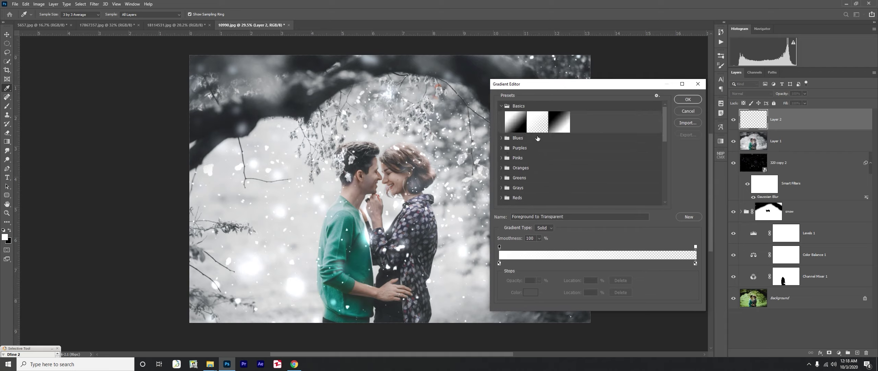
left_click(537, 119)
left_click(692, 101)
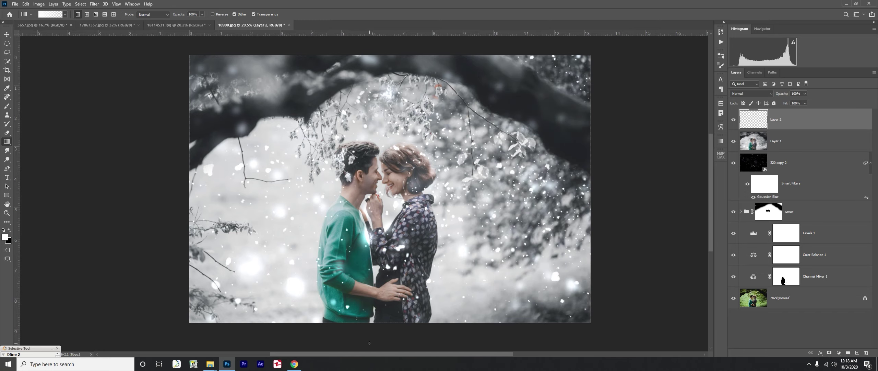
Draw the white gradient rising from the photo's bottom edge and nudge it slightly lower.
left_click_drag(369, 343, 370, 270)
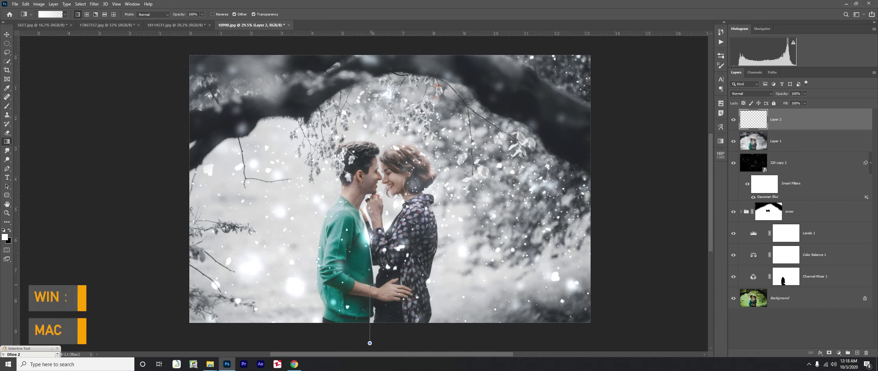
mouse_move(369, 265)
left_mouse_down()
mouse_move(372, 287)
mouse_move(373, 256)
left_mouse_up()
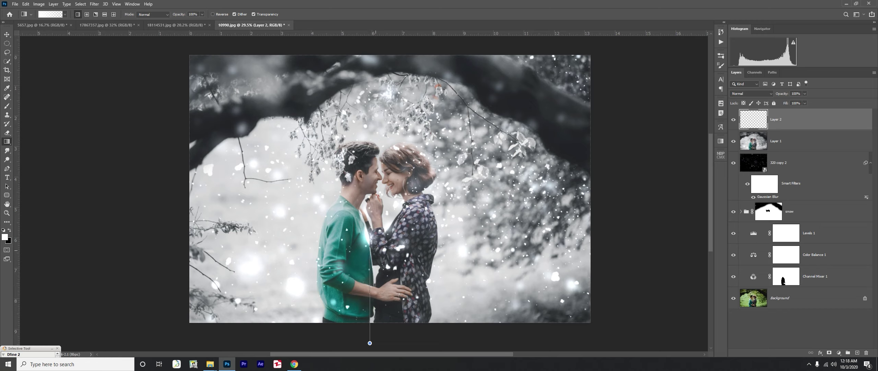
left_click_drag(376, 254, 381, 250)
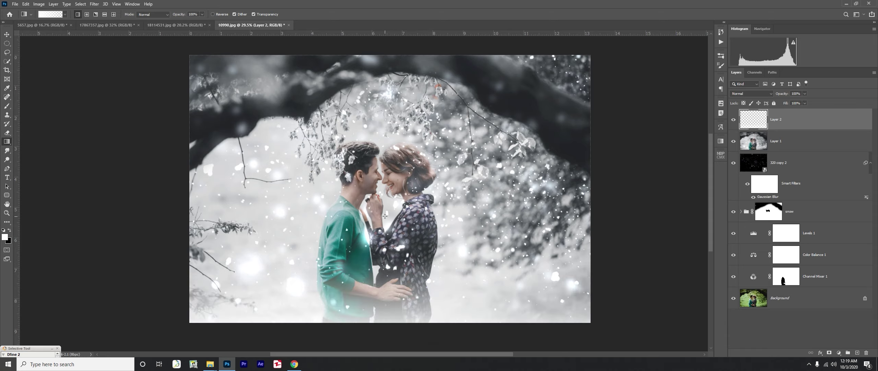
left_click(7, 34)
left_click_drag(457, 219, 452, 235)
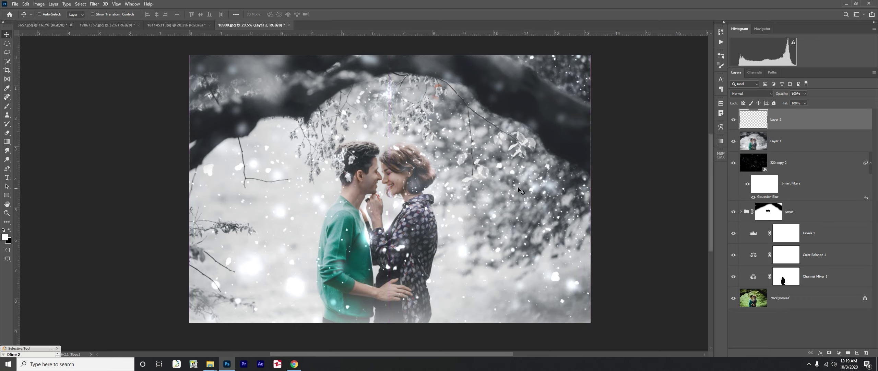
left_click(733, 119)
Set the Layer 2 fade to 70% opacity.
left_click(804, 102)
left_click_drag(800, 102, 799, 102)
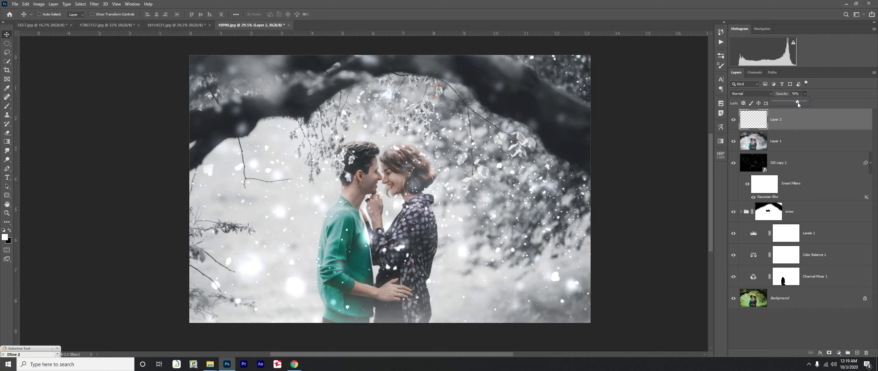
left_click(795, 94)
type("7")
type("0")
key("ctrl+minus")
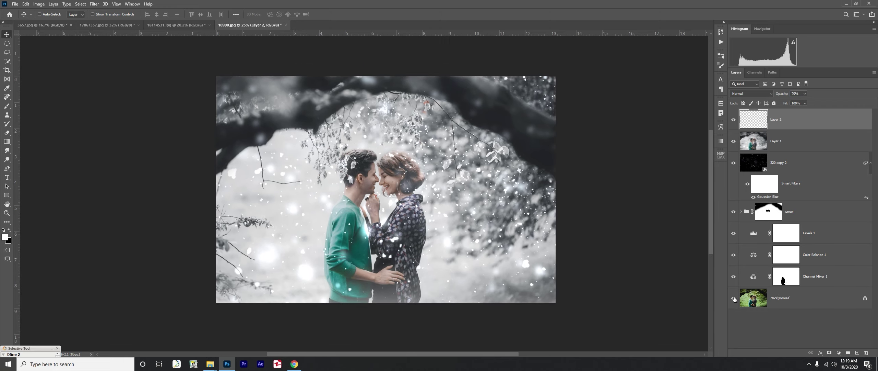
left_click(734, 298, "alt")
left_click(734, 298, "alt")
left_click(827, 279)
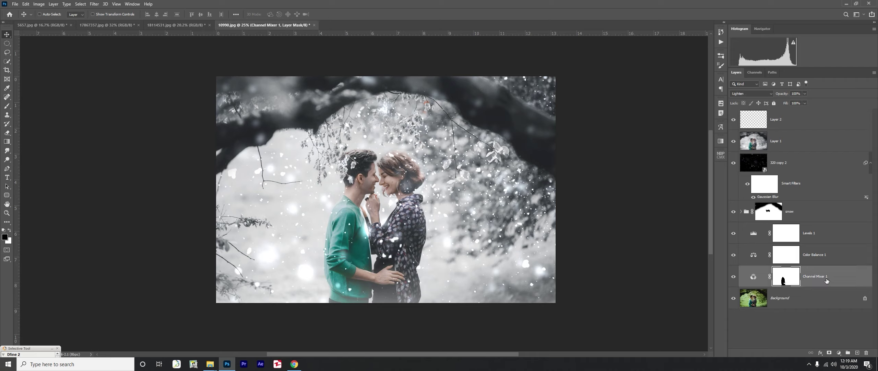
left_click(754, 276)
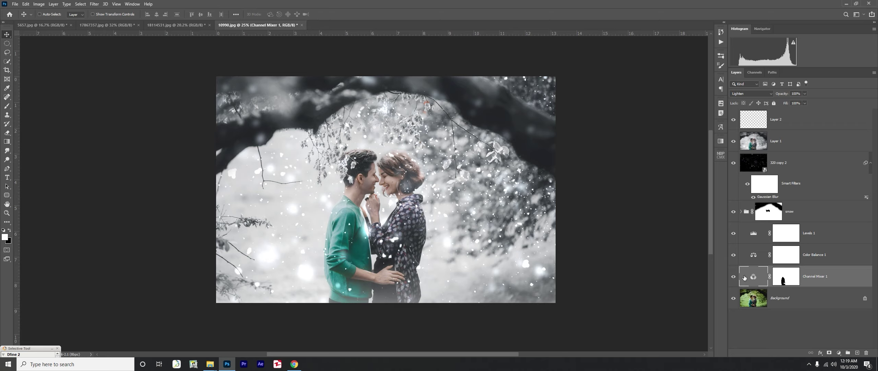
double_click(750, 272)
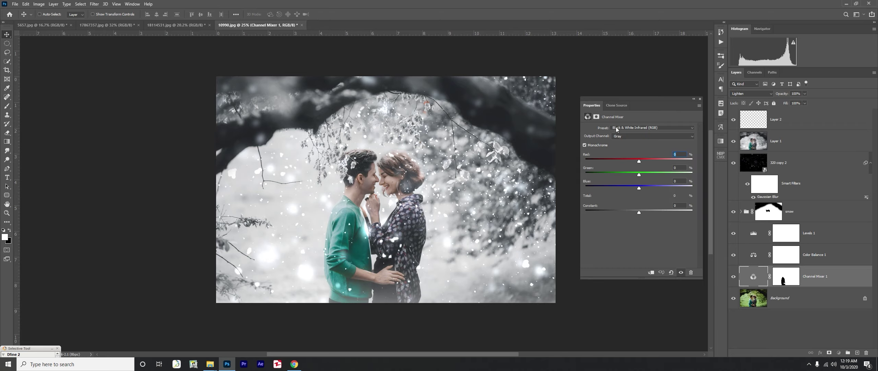
left_click(636, 127)
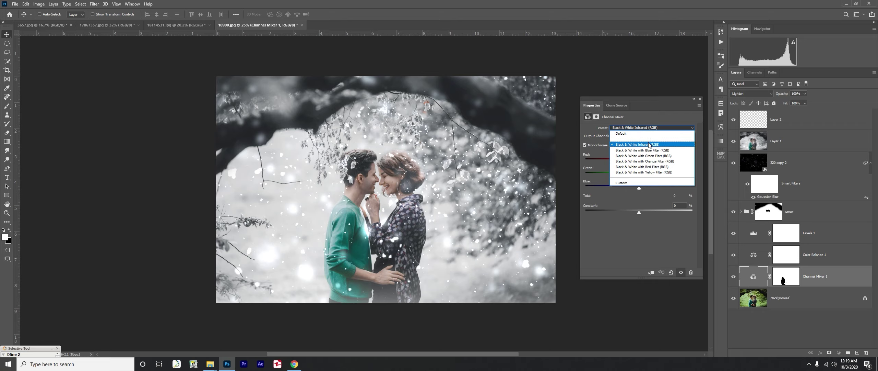
left_click(700, 99)
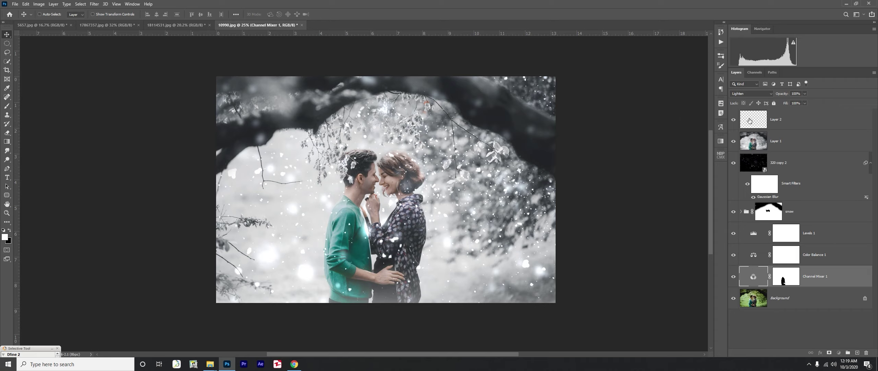
left_click(831, 259)
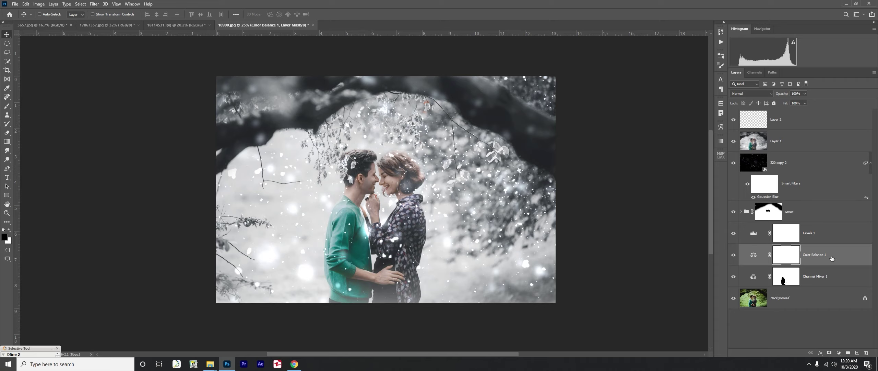
left_click(829, 233)
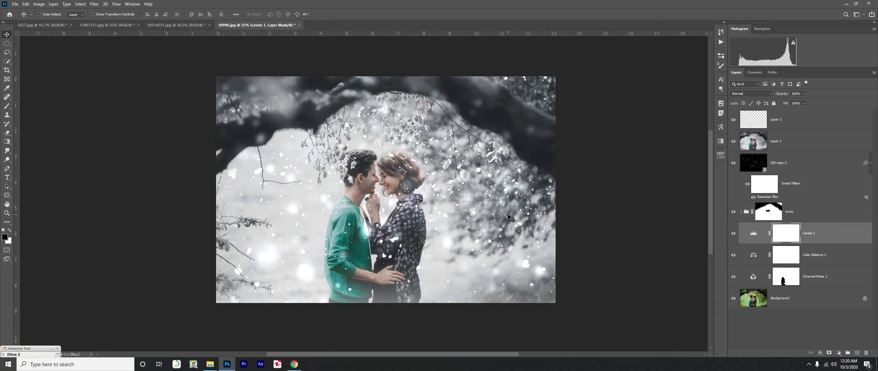
double_click(754, 233)
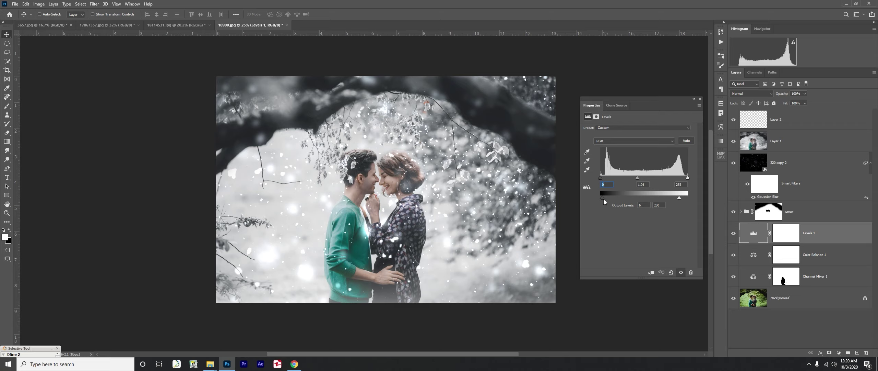
left_click(700, 99)
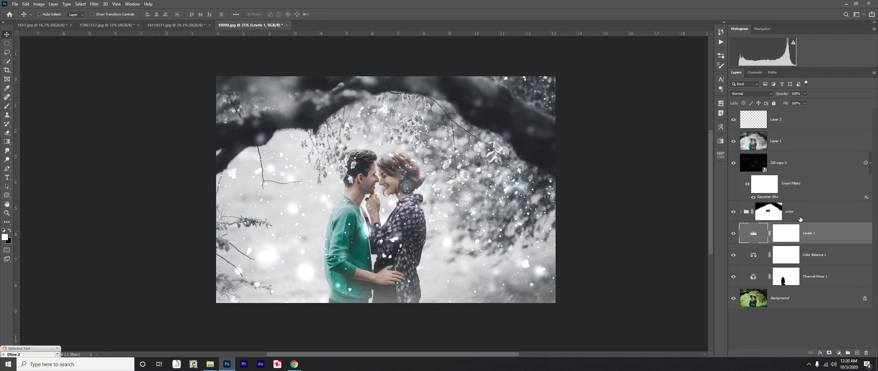
left_click(785, 166)
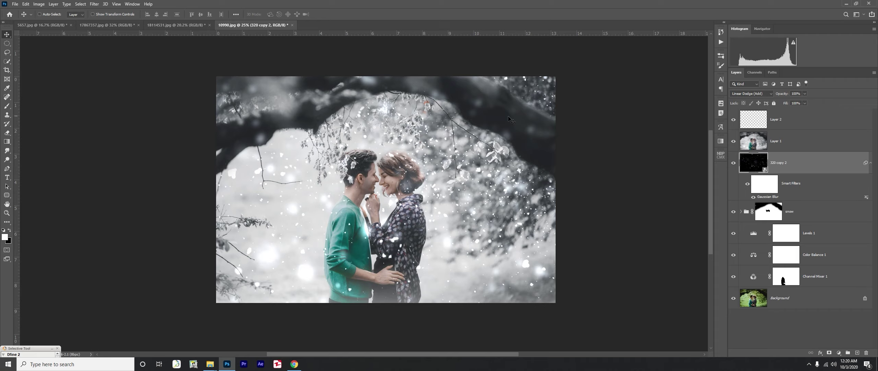
left_click(770, 213)
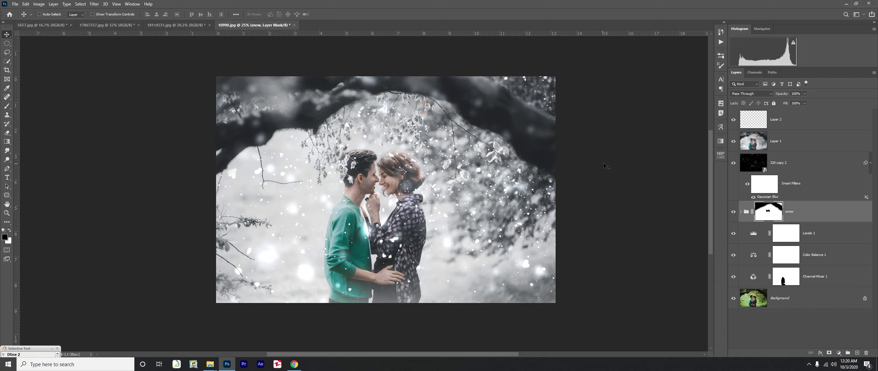
left_click(794, 164)
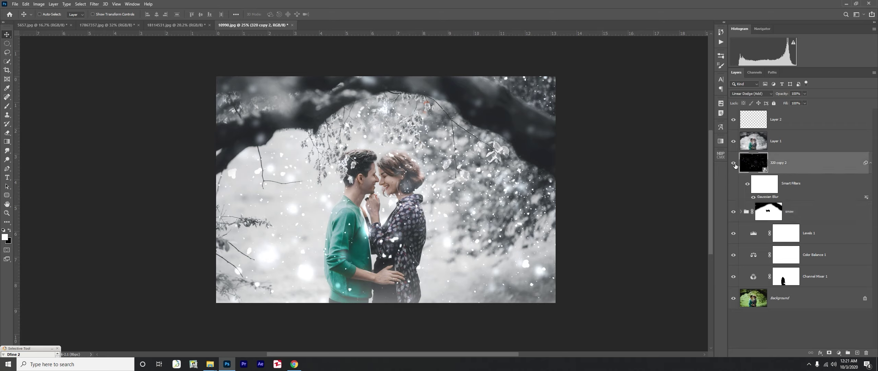
left_click(734, 164)
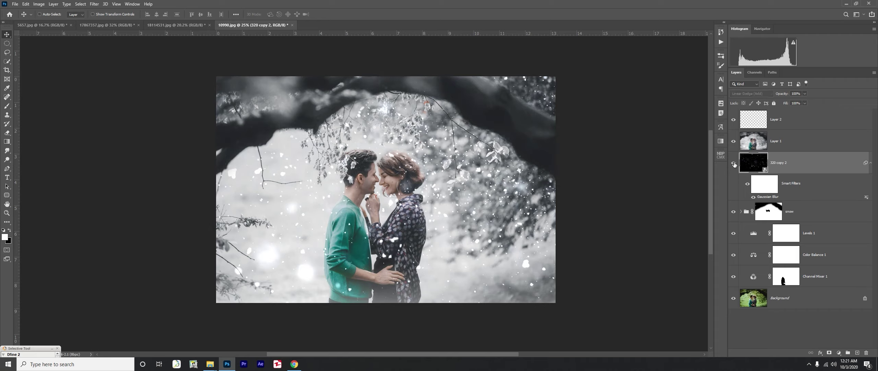
left_click(790, 145)
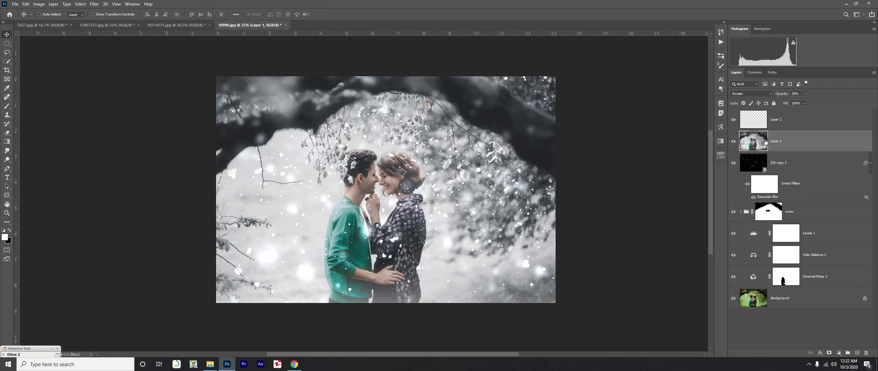
left_click(786, 120)
left_click(733, 119)
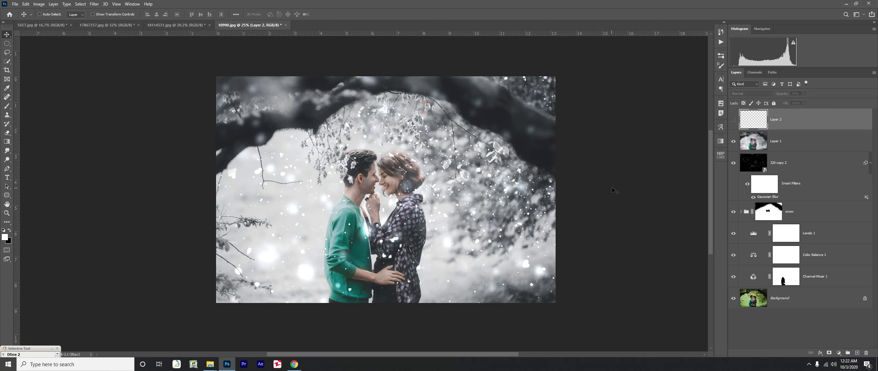
left_click(733, 120)
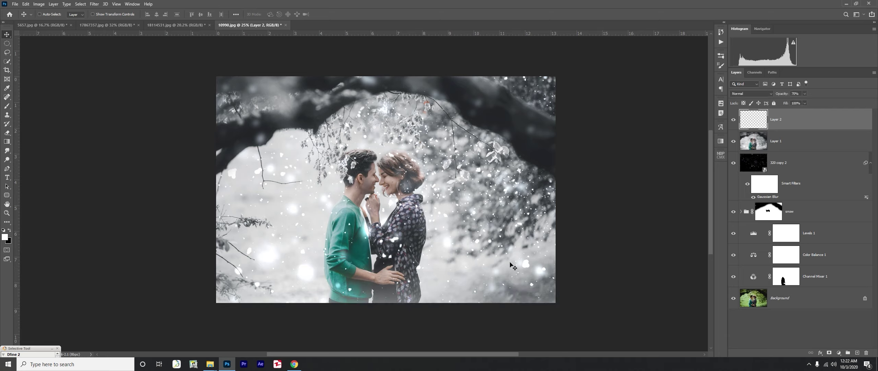